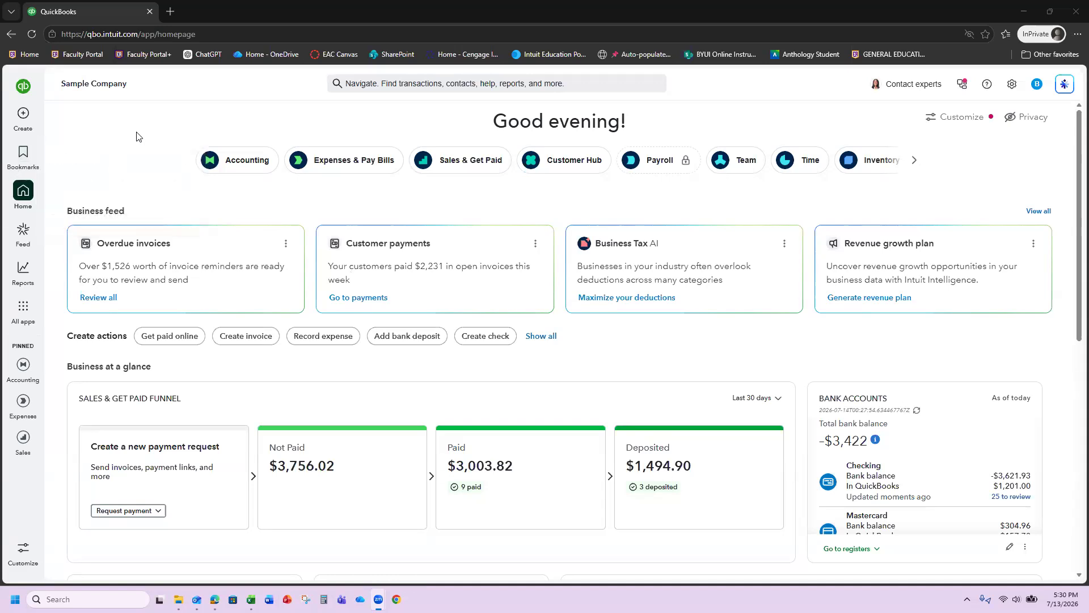
# - Go to the Expenses & Pay Bills overview, showing $1,516.23 unpaid and $3,933.00 paid
pyautogui.click(338, 160)
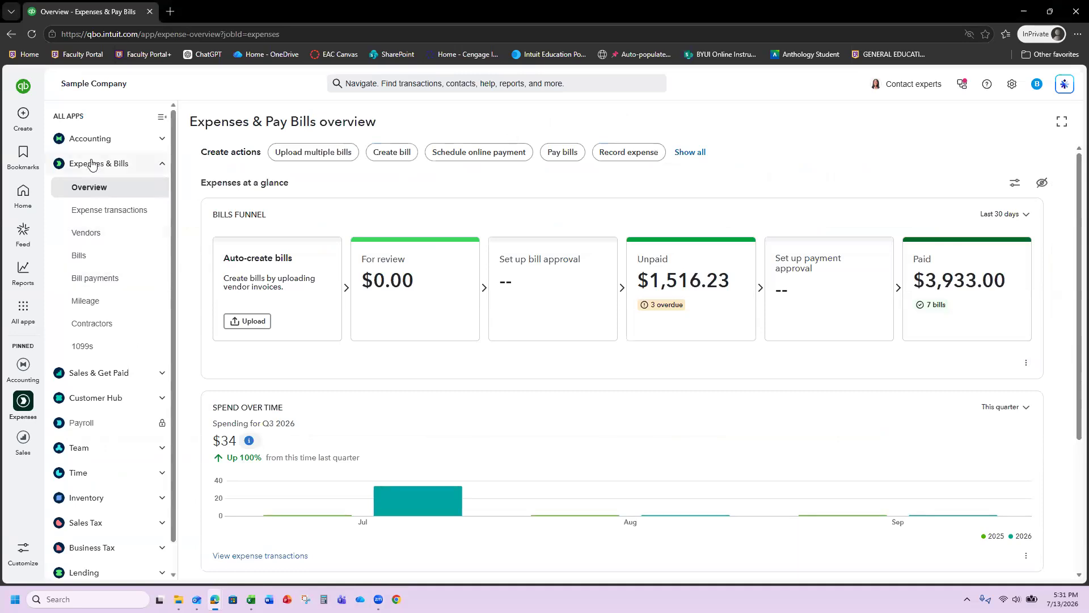
# - Browse the Vendors list and start a blank new vendor form
pyautogui.click(85, 238)
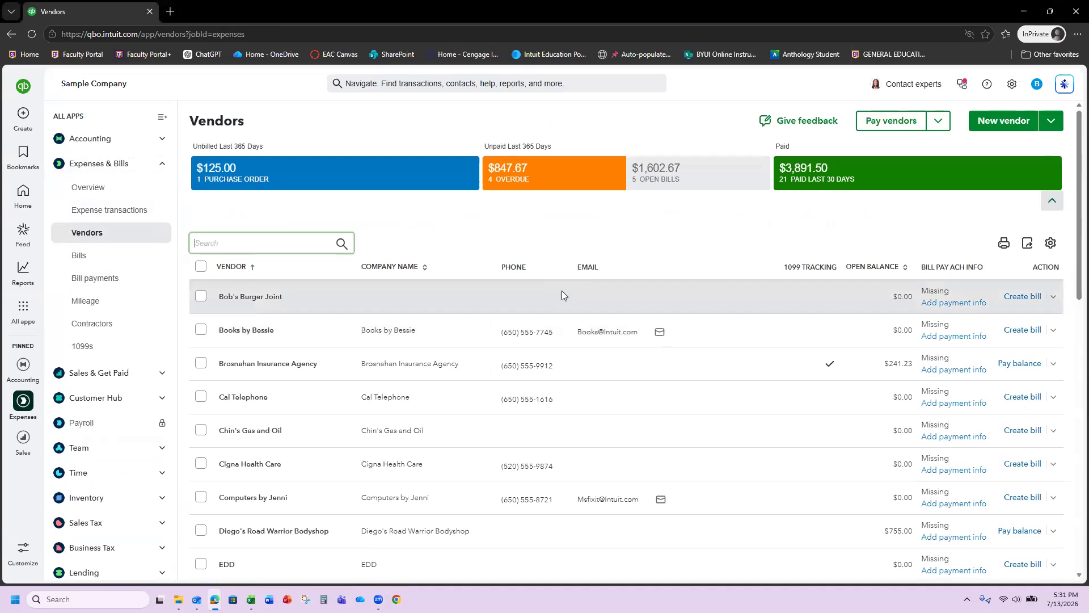
pyautogui.scroll(-12, 562, 295)
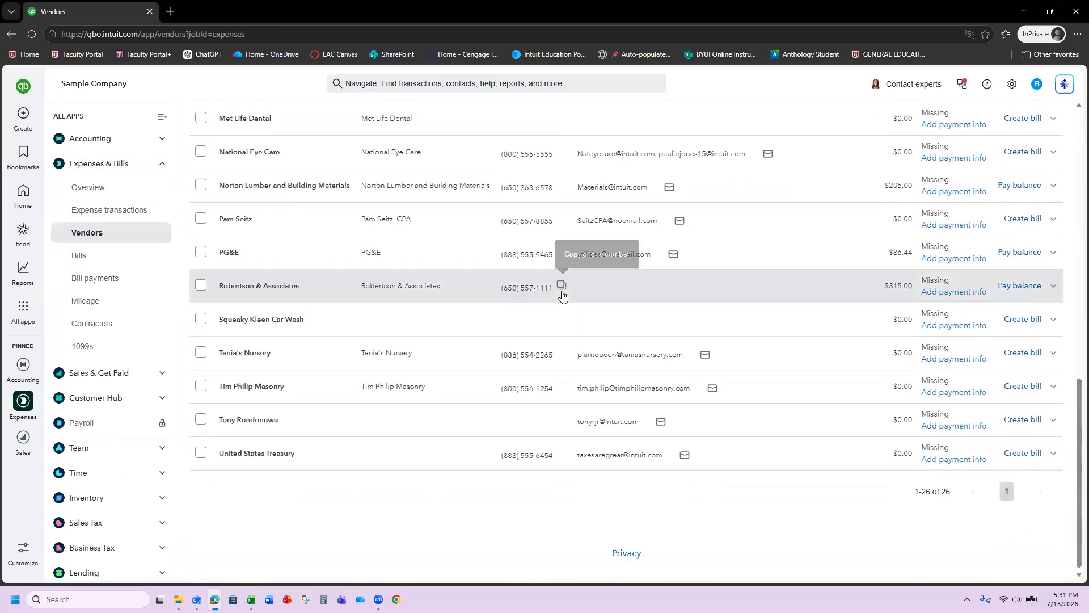
pyautogui.scroll(8, 562, 295)
pyautogui.scroll(4, 562, 293)
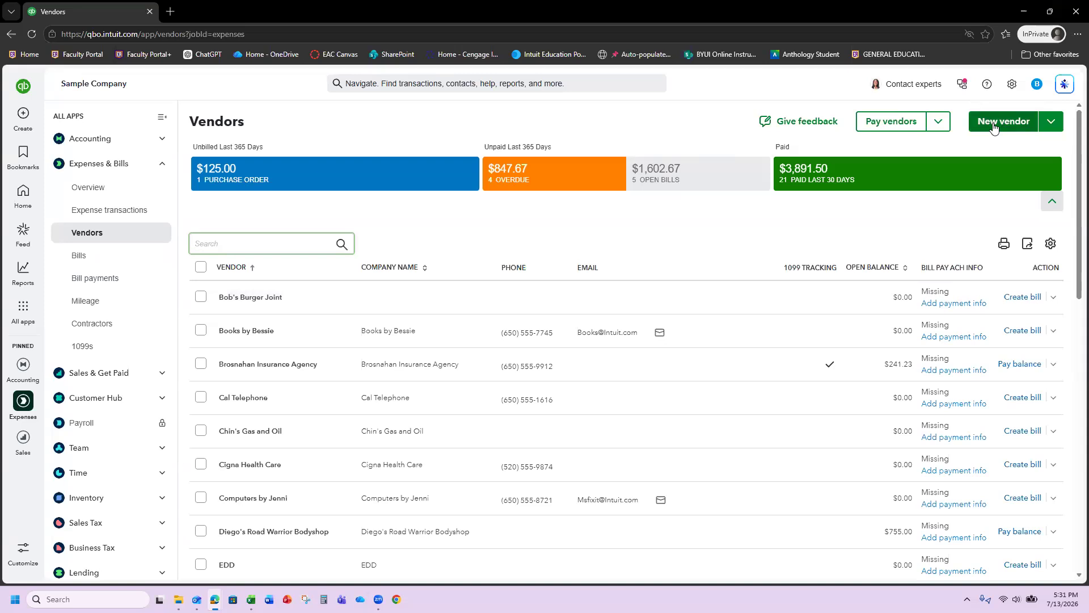
pyautogui.click(993, 127)
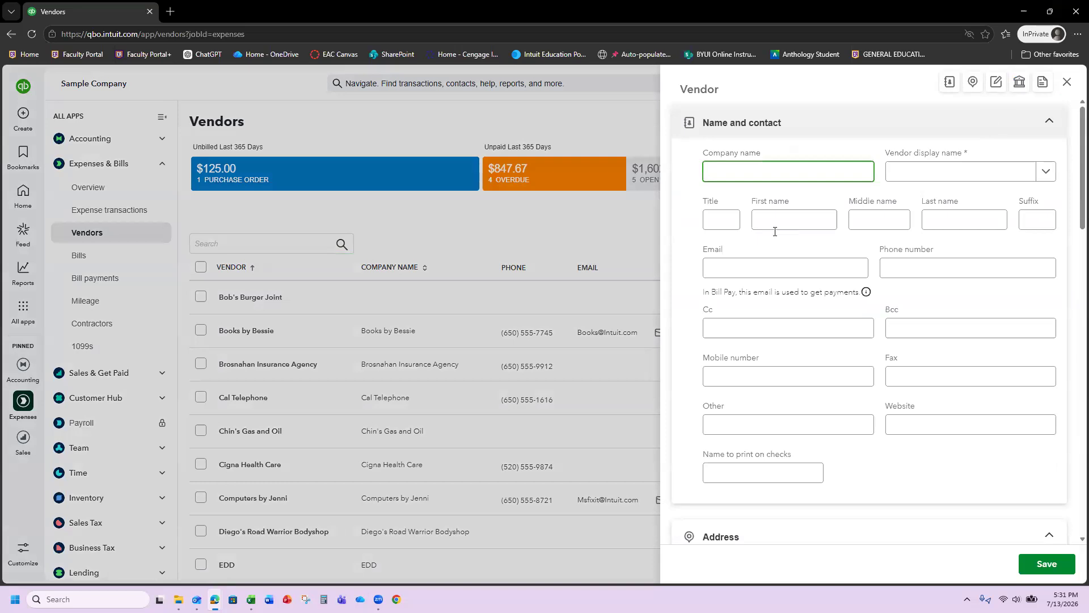
# - Enter company name Ricky's Rakes, plus the vendor's e-mail address and phone number
pyautogui.click(761, 170)
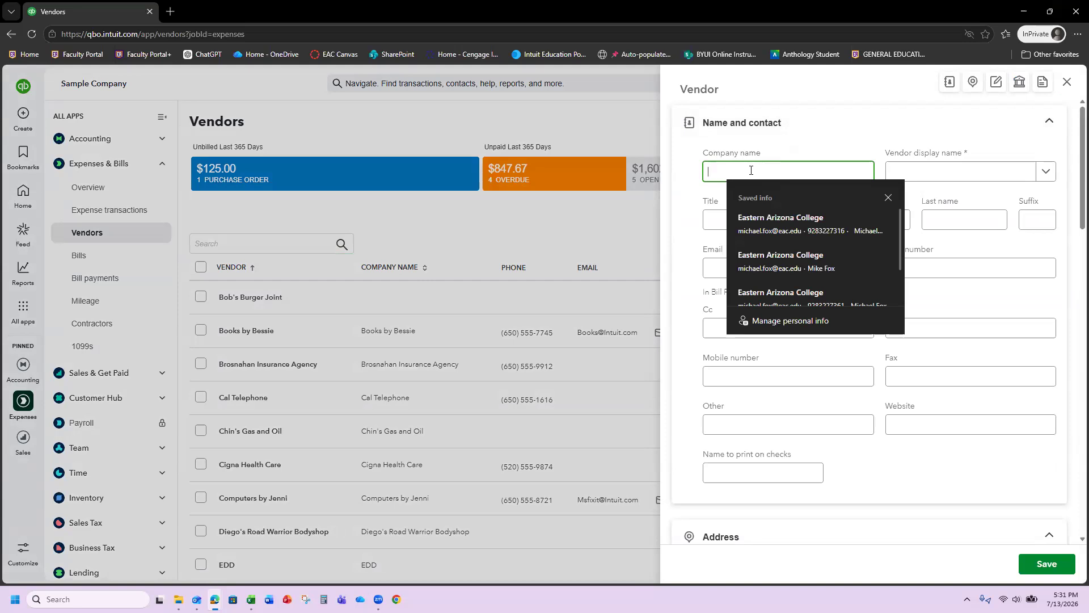
pyautogui.write('R')
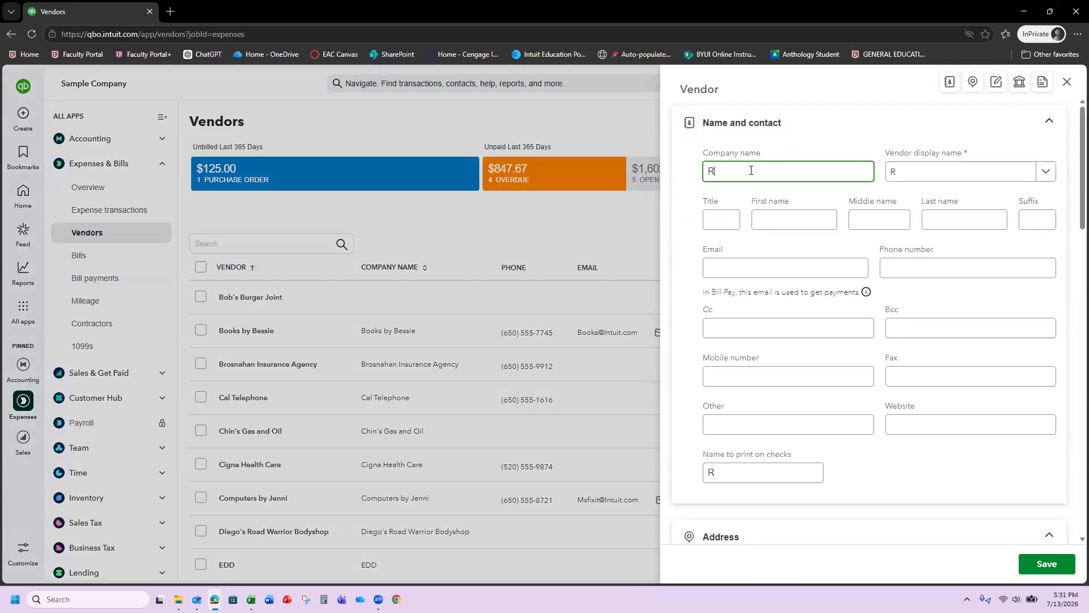
pyautogui.write("icky's Rakes")
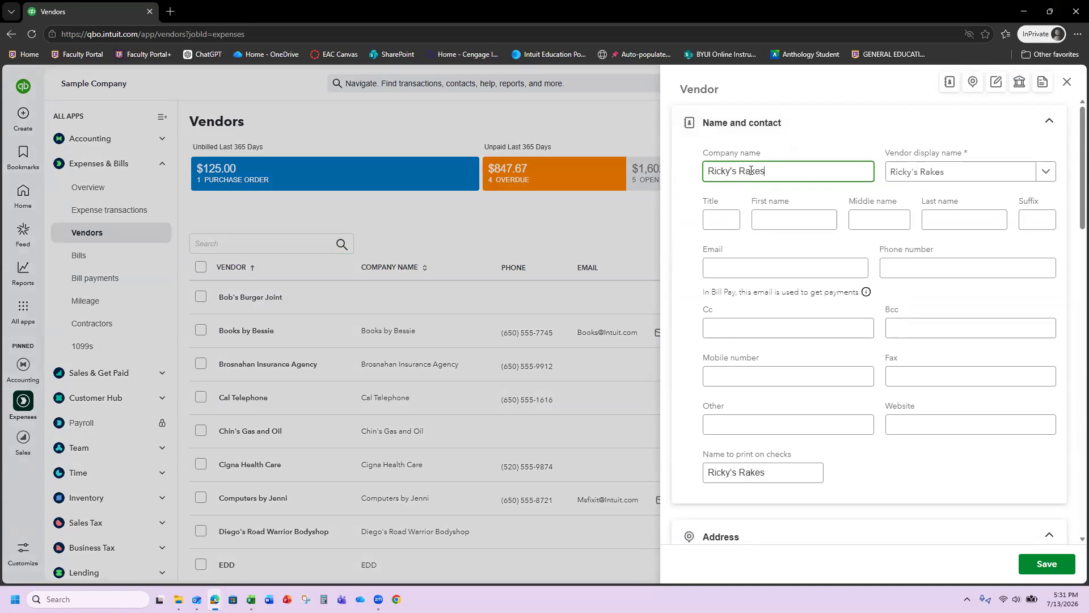
pyautogui.press('Tab')
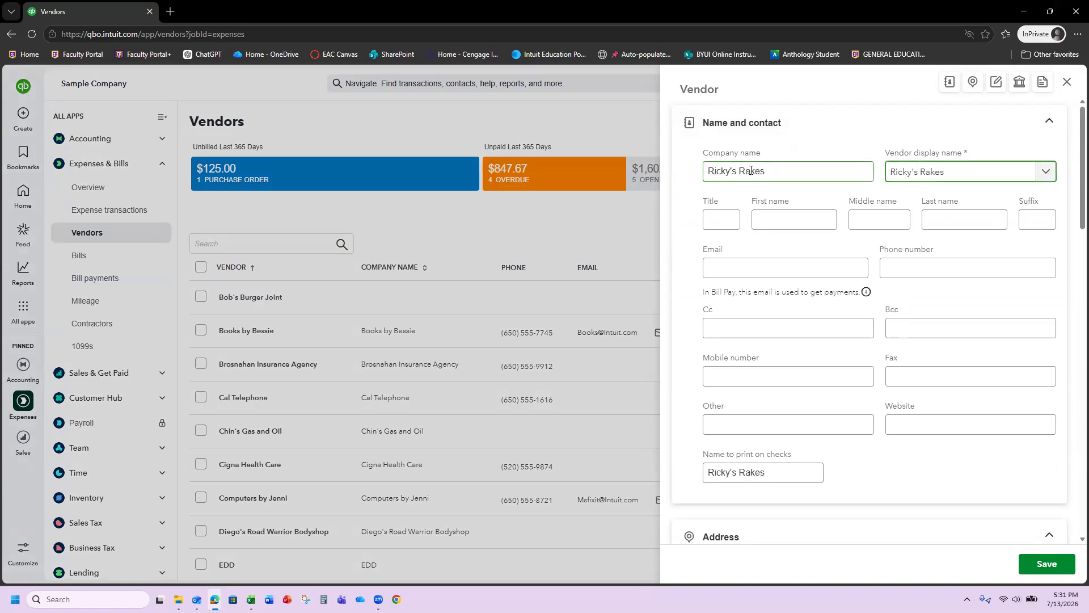
pyautogui.click(797, 267)
pyautogui.write('fajes')
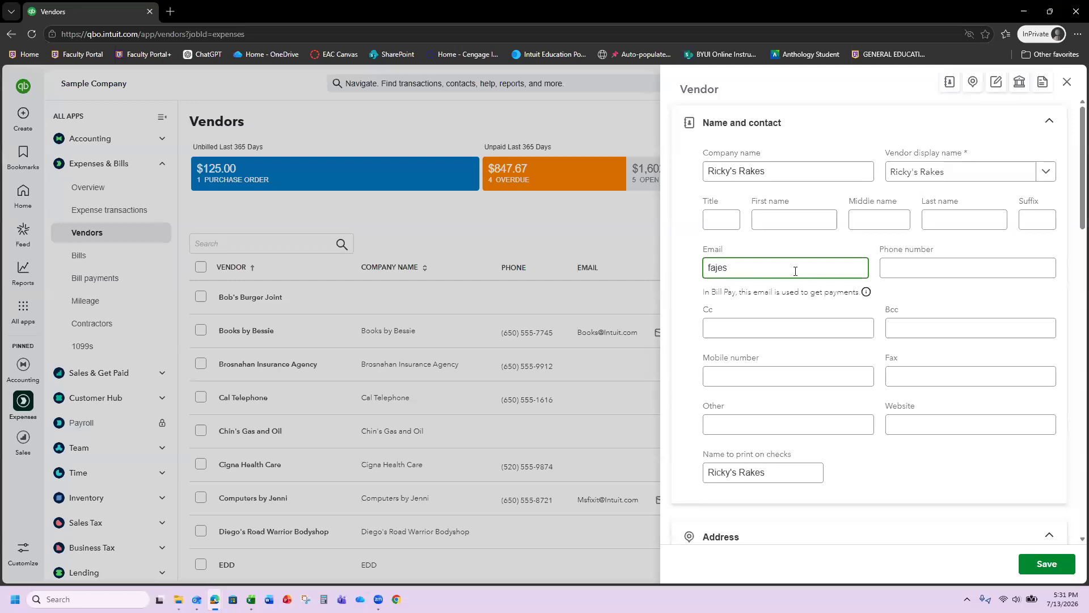
pyautogui.press('BackSpace')
pyautogui.press('BackSpace')
pyautogui.press('BackSpace')
pyautogui.press('BackSpace')
pyautogui.press('BackSpace')
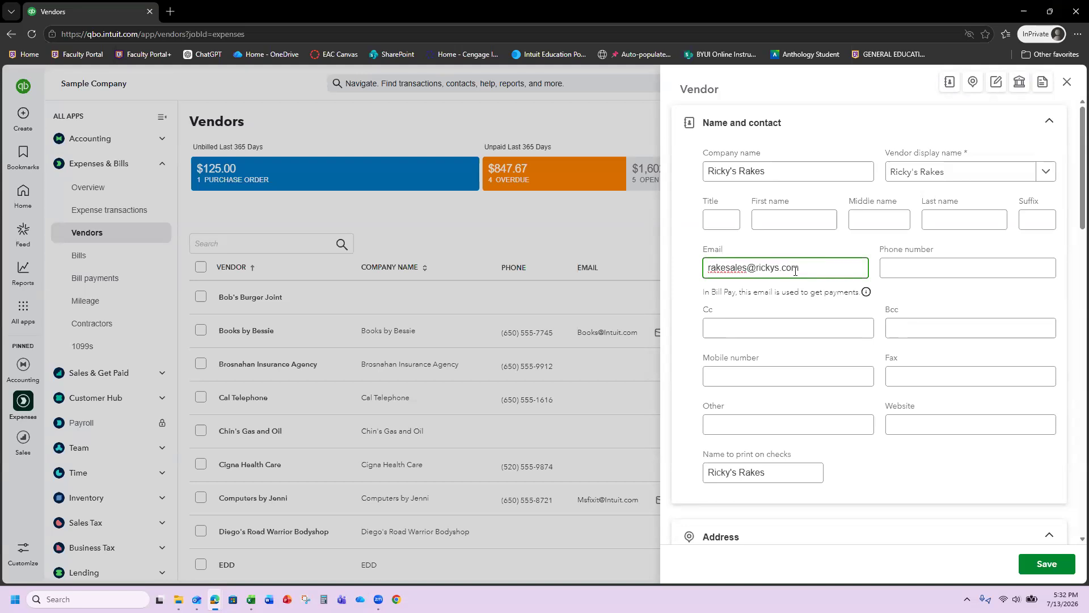
pyautogui.press('Tab')
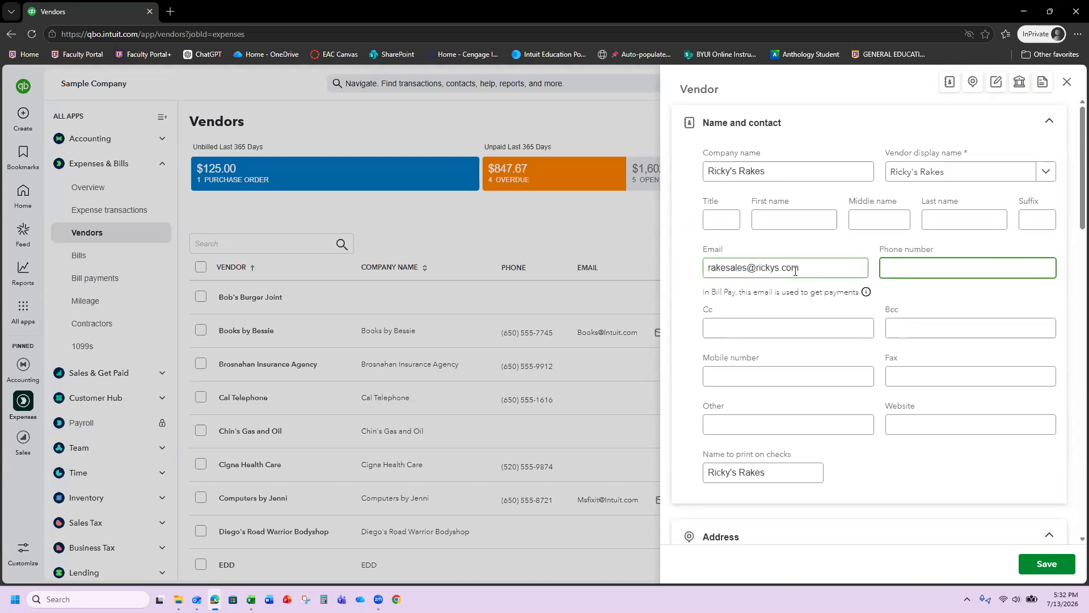
pyautogui.press('Tab')
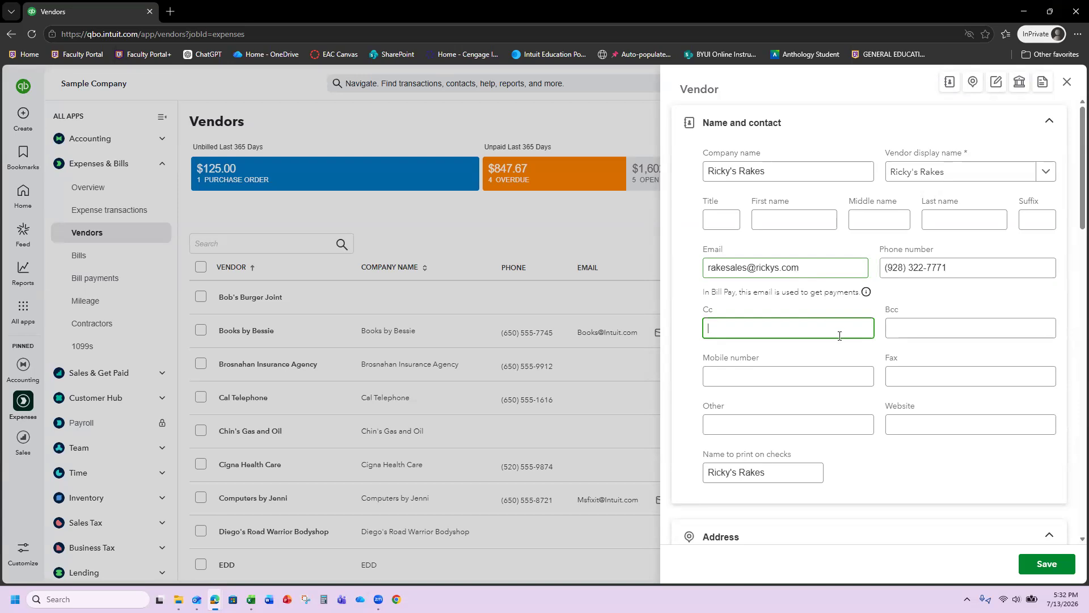
pyautogui.press('Tab')
# - Fill in the vendor's street address, city, state and ZIP code
pyautogui.scroll(-4, 830, 361)
pyautogui.click(802, 357)
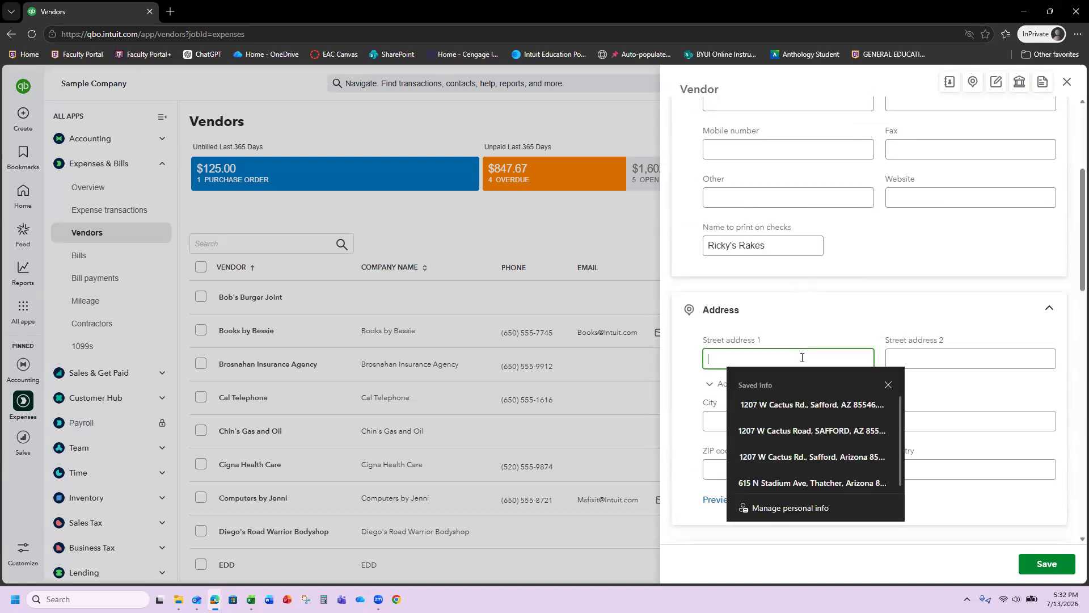
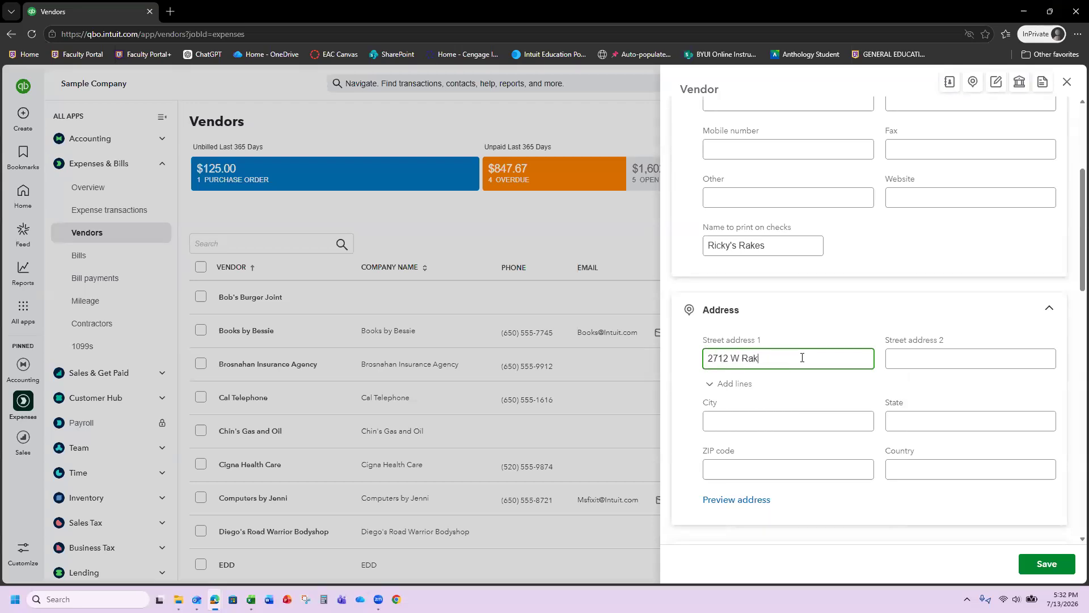
pyautogui.press('Tab')
pyautogui.press('Tab')
pyautogui.press('Tab')
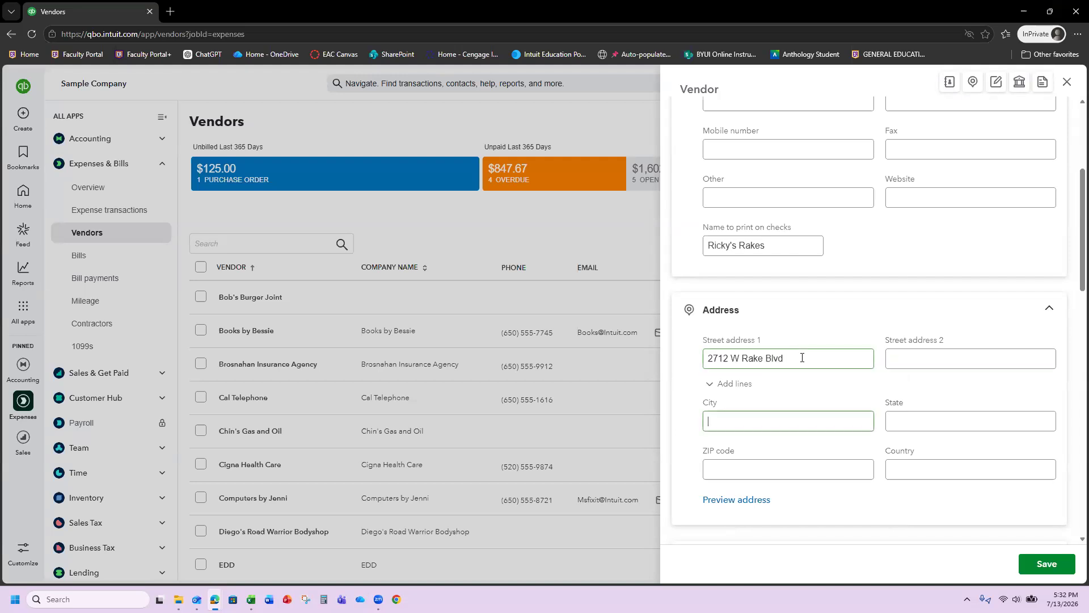
pyautogui.write('Pima')
pyautogui.press('Tab')
pyautogui.write('AZ')
pyautogui.press('Tab')
pyautogui.write('85543')
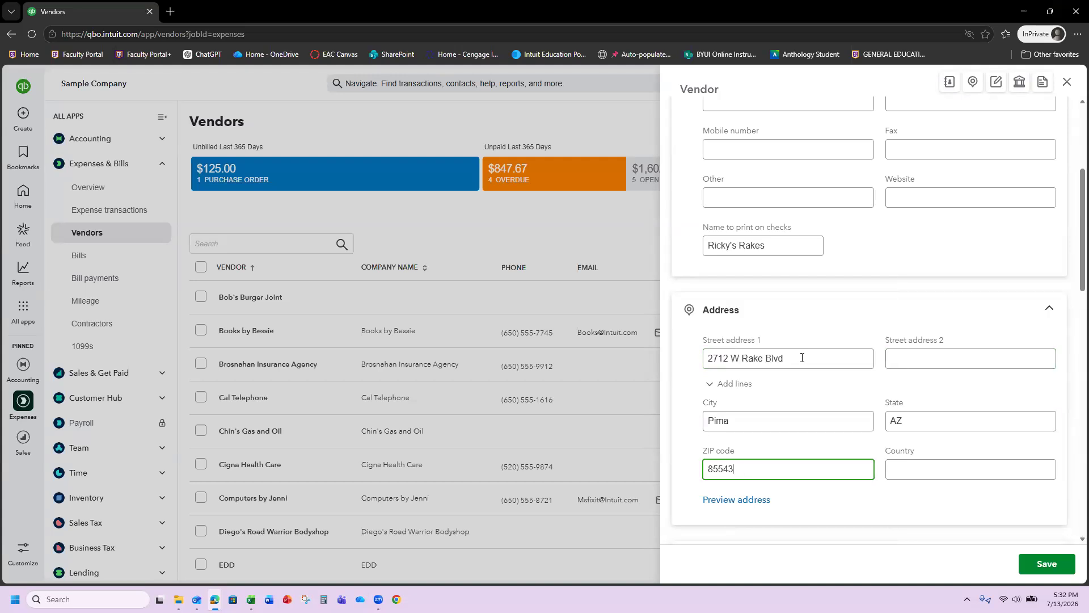
pyautogui.press('Tab')
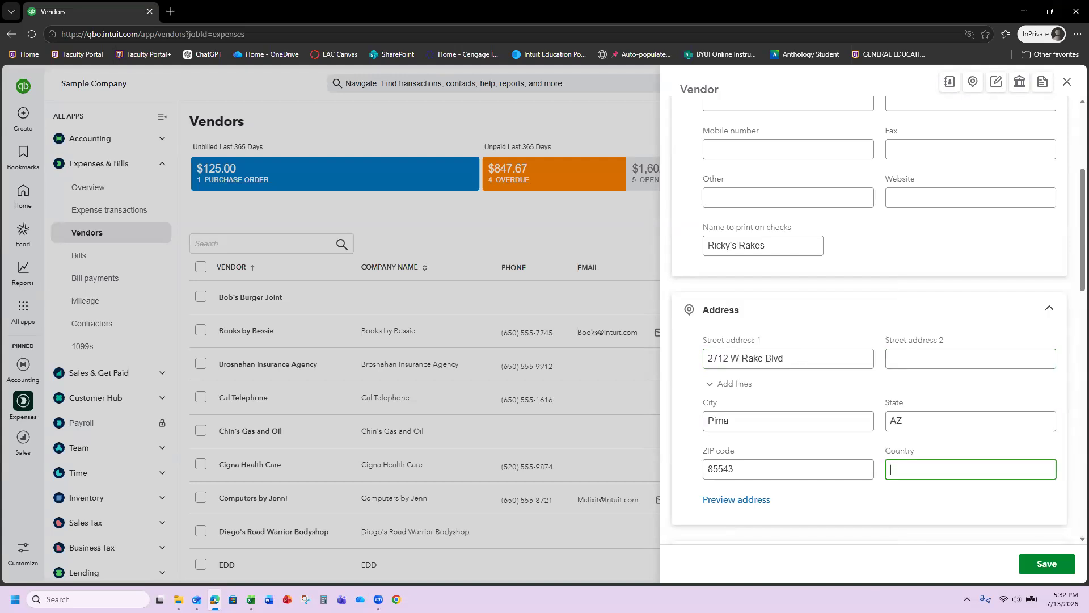
# - Set the vendor's payment terms to Net 15 and save the vendor
pyautogui.scroll(-2, 951, 318)
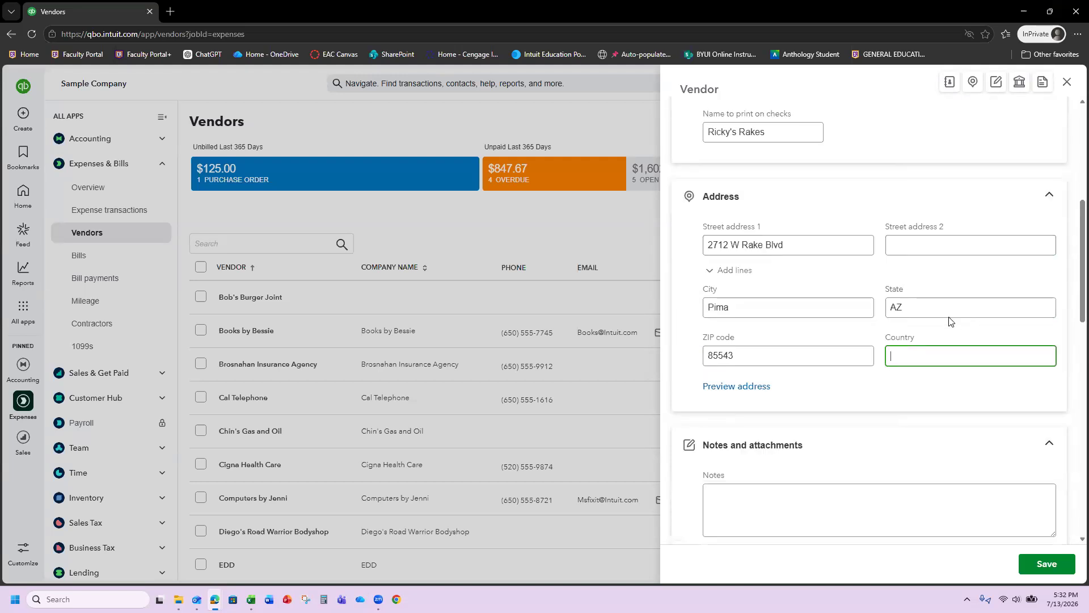
pyautogui.scroll(-4, 945, 328)
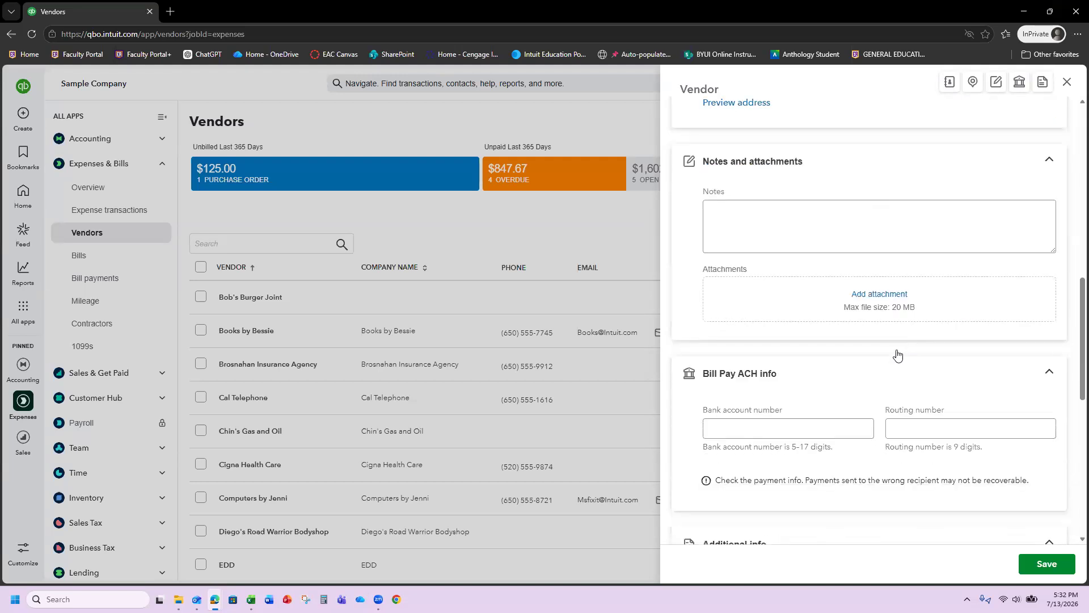
pyautogui.scroll(-3, 897, 354)
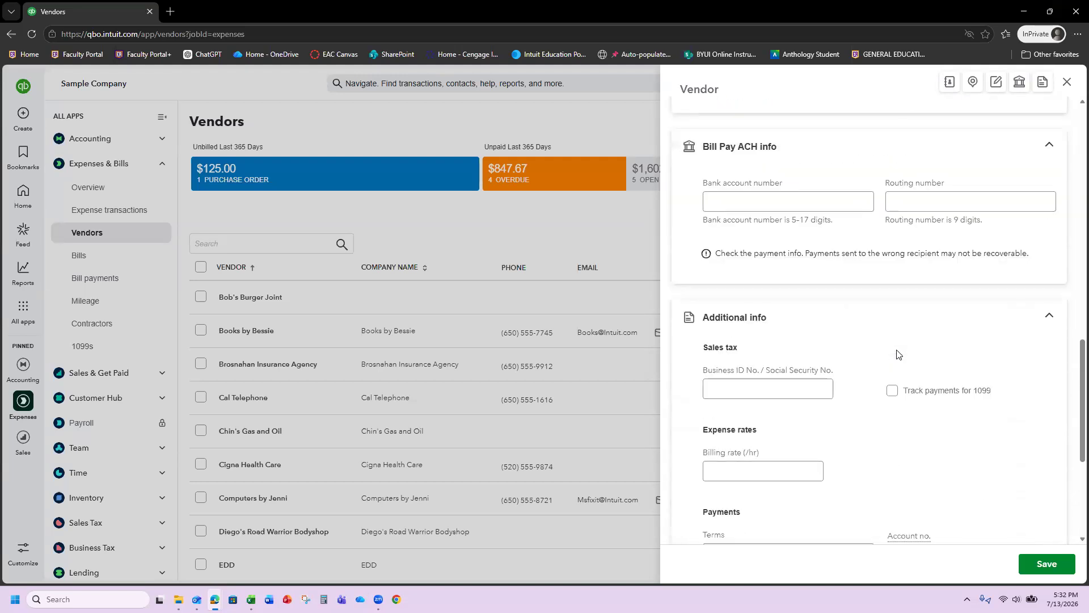
pyautogui.scroll(-2, 896, 354)
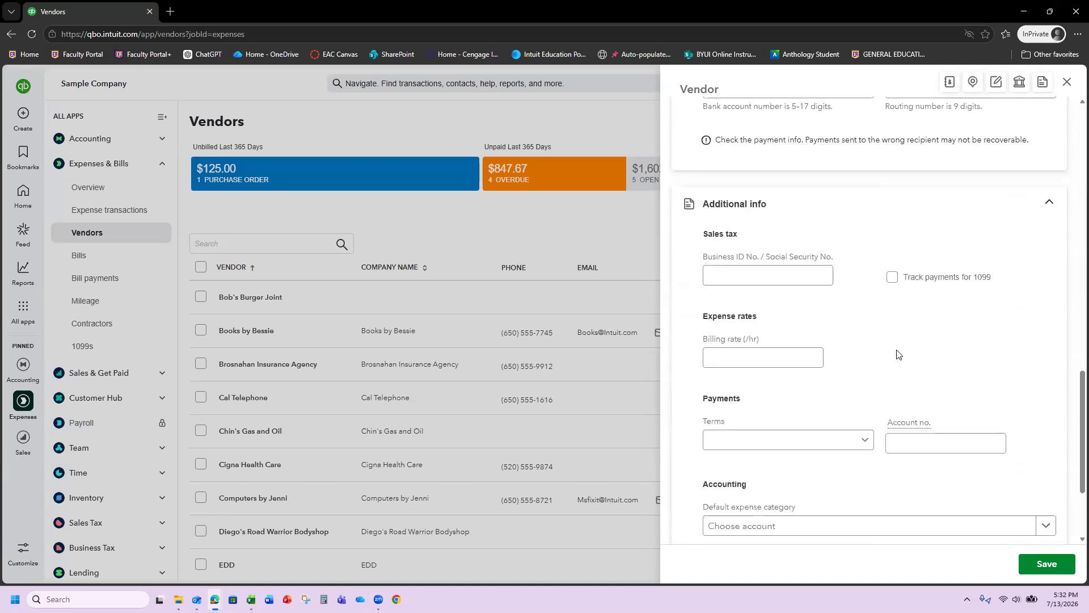
pyautogui.click(859, 440)
pyautogui.click(772, 506)
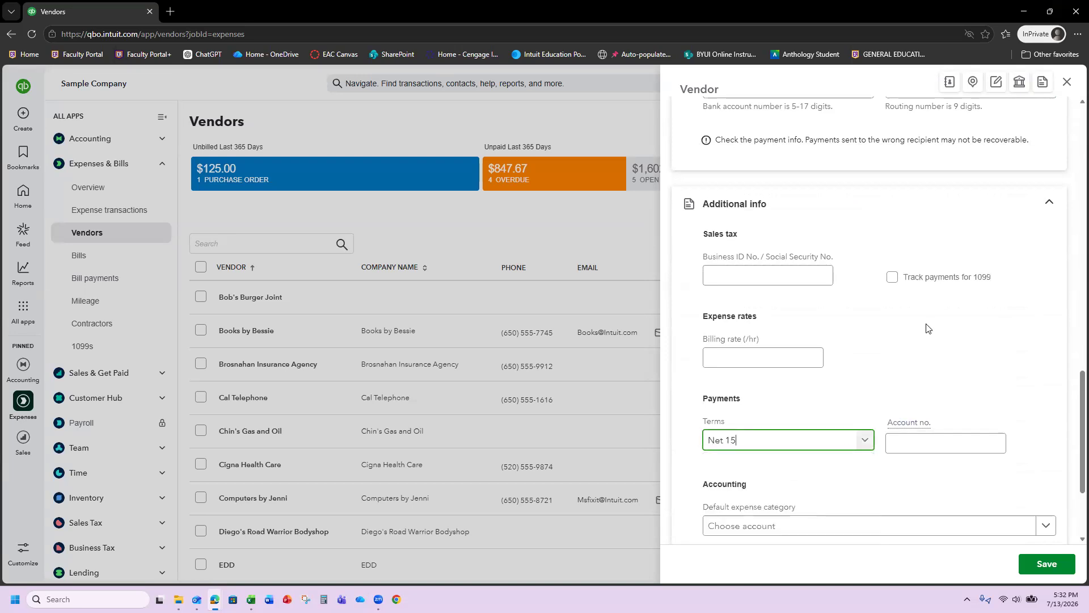
pyautogui.scroll(-3, 905, 255)
pyautogui.click(1040, 565)
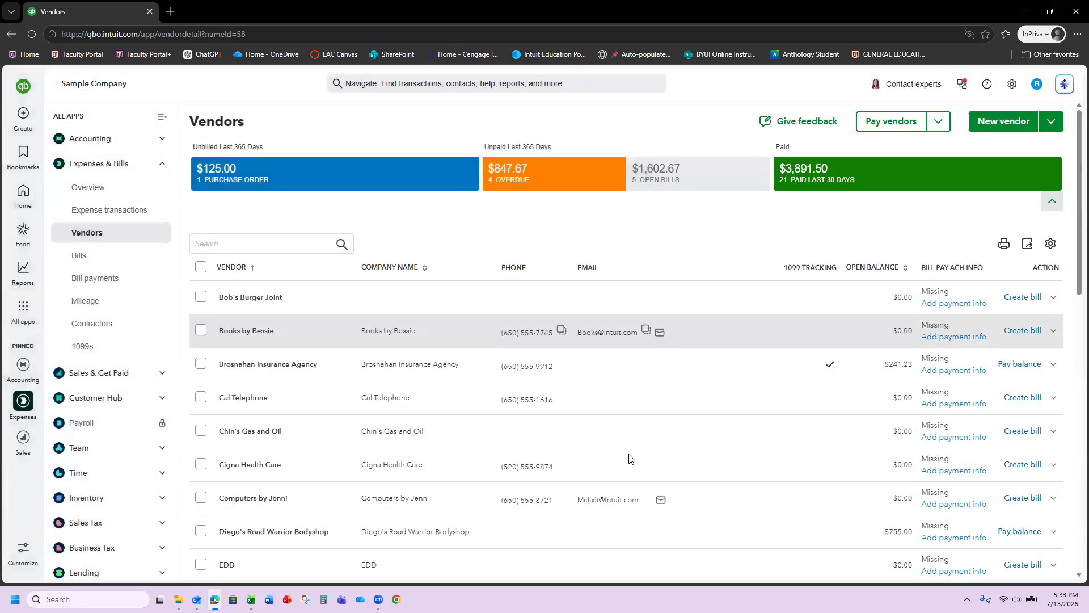
# - Review Ricky's Rakes' vendor page with its $0.00 open balance and no expenses
pyautogui.scroll(-1, 629, 455)
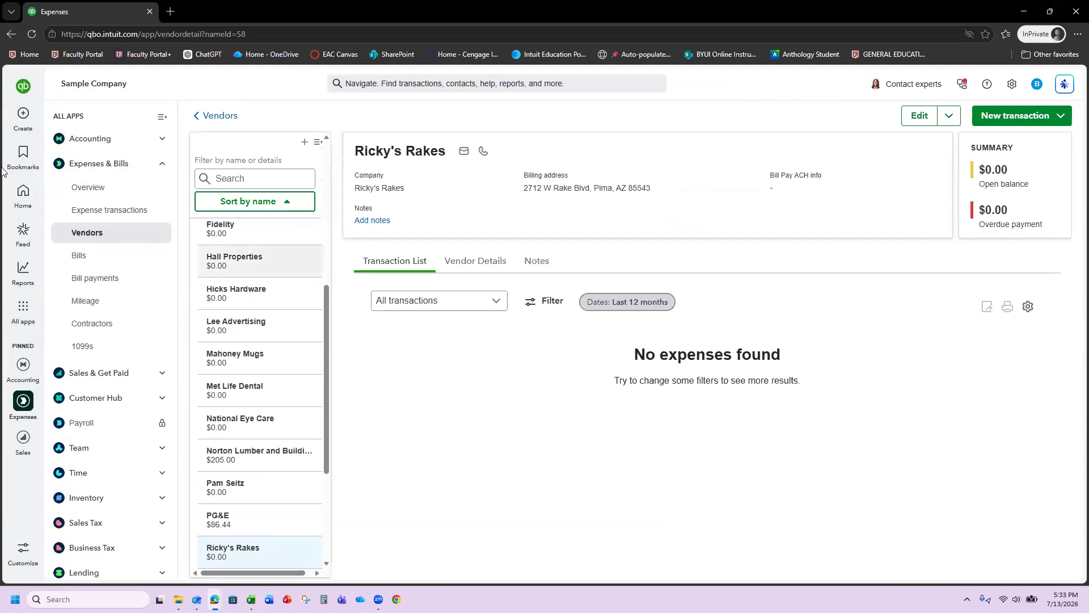
pyautogui.moveTo(21, 129)
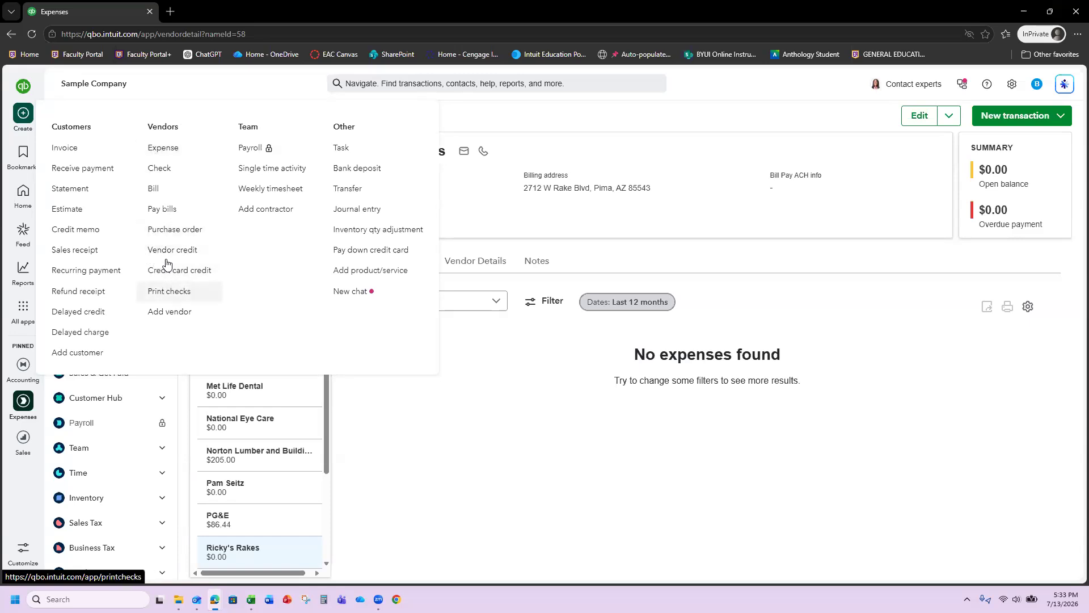
# - Start a new expense to Mahoney Mugs paid by Check, reference number 7145
pyautogui.click(155, 149)
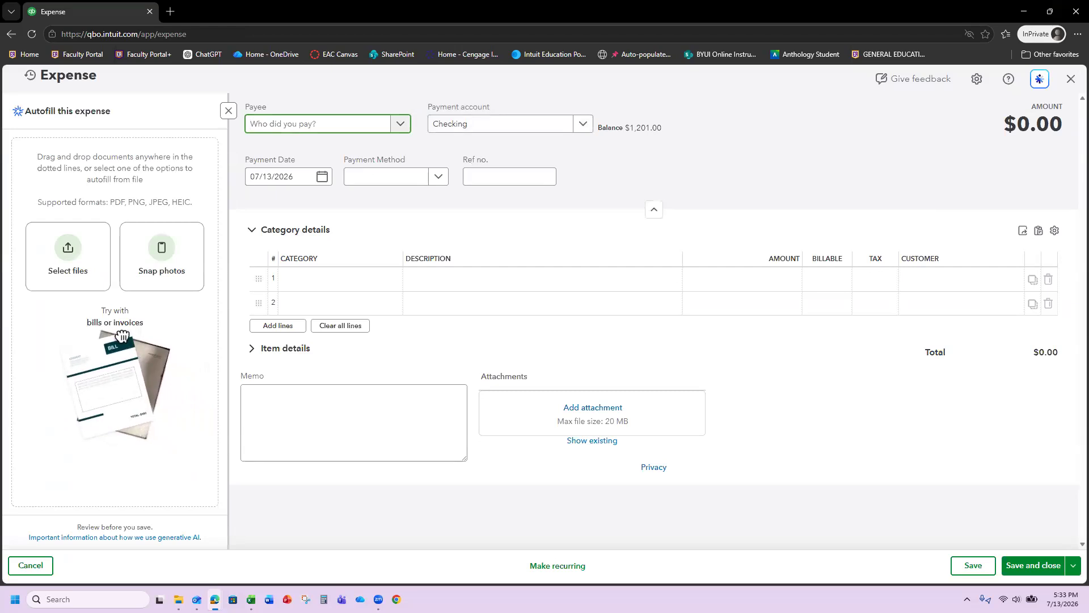
pyautogui.click(350, 124)
pyautogui.write('mah')
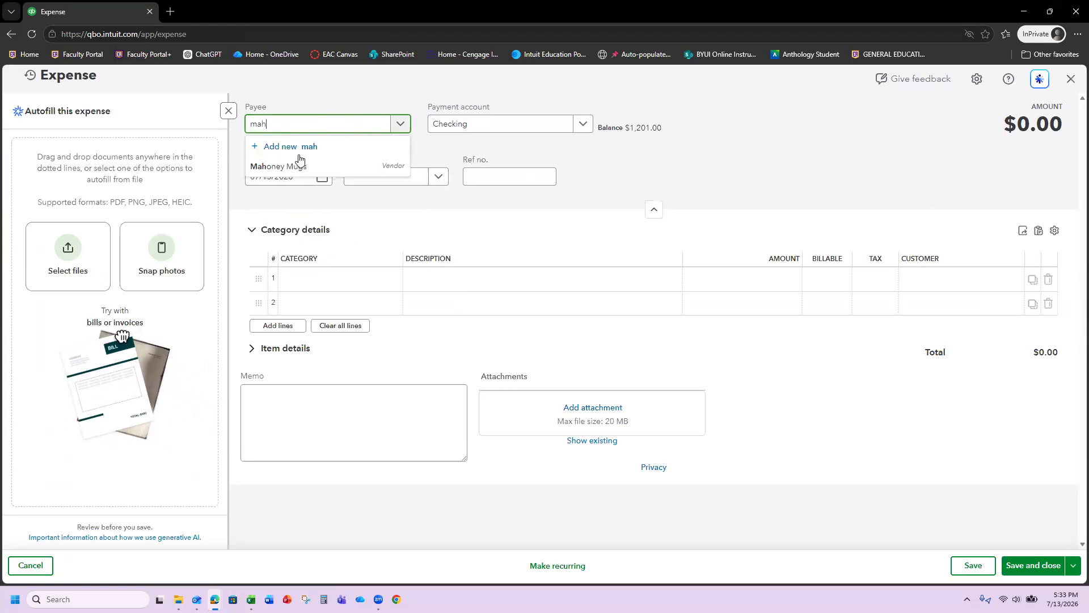
pyautogui.click(296, 167)
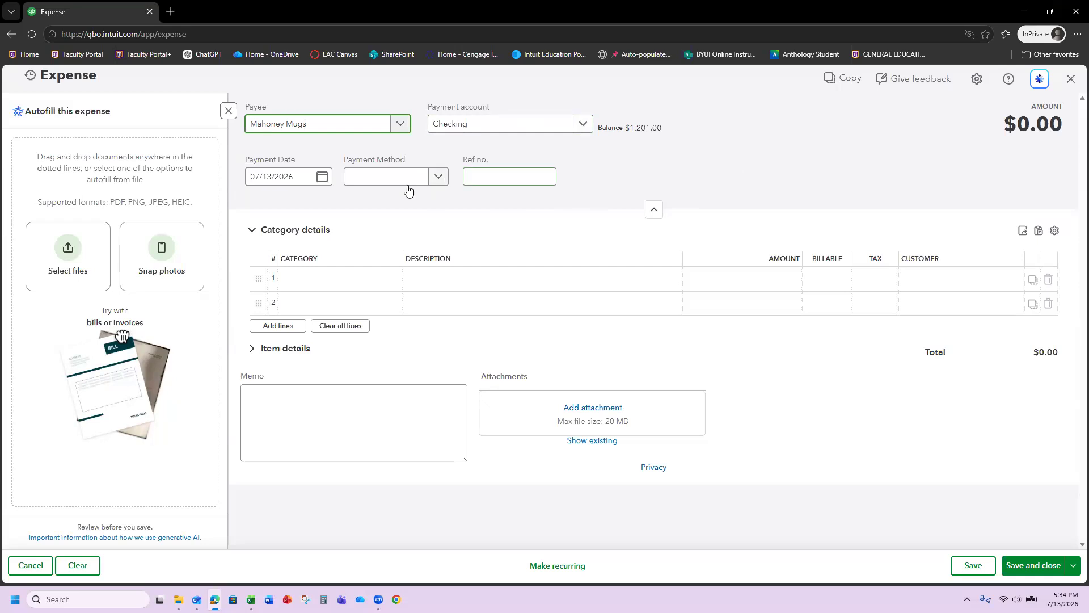
pyautogui.click(434, 177)
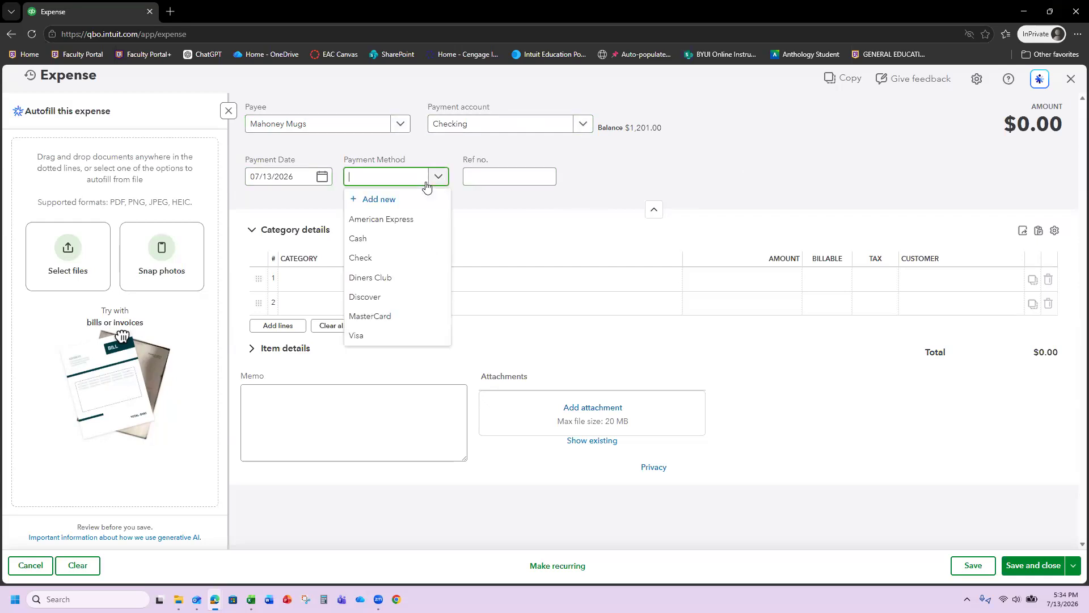
pyautogui.click(432, 253)
pyautogui.click(488, 177)
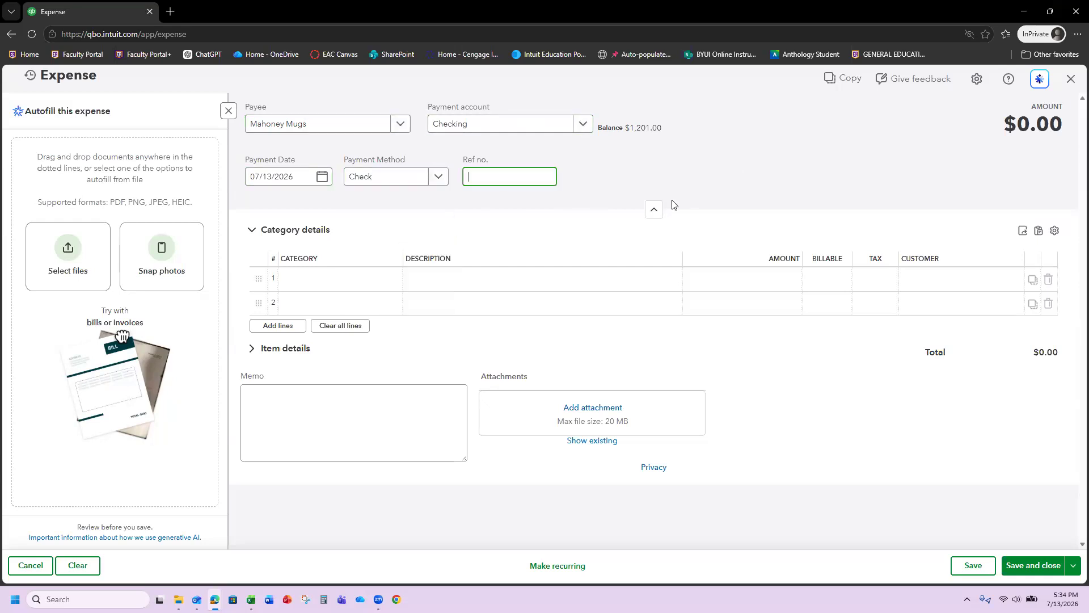
pyautogui.write('7145')
pyautogui.click(825, 158)
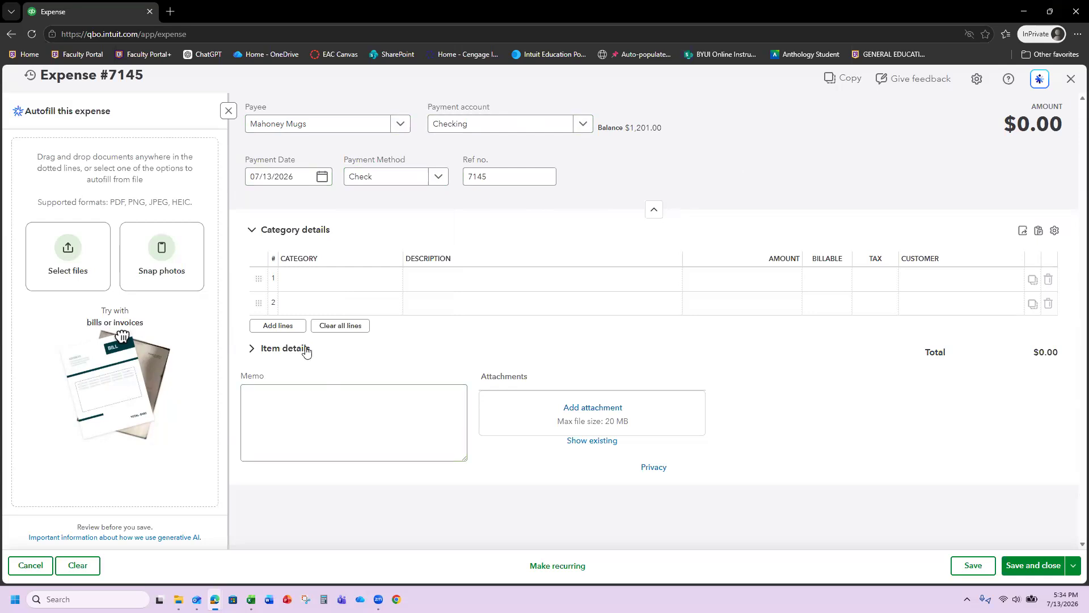
# - Charge the expense's first line to Advertising for $57.55
pyautogui.click(322, 287)
pyautogui.click(388, 285)
pyautogui.click(338, 324)
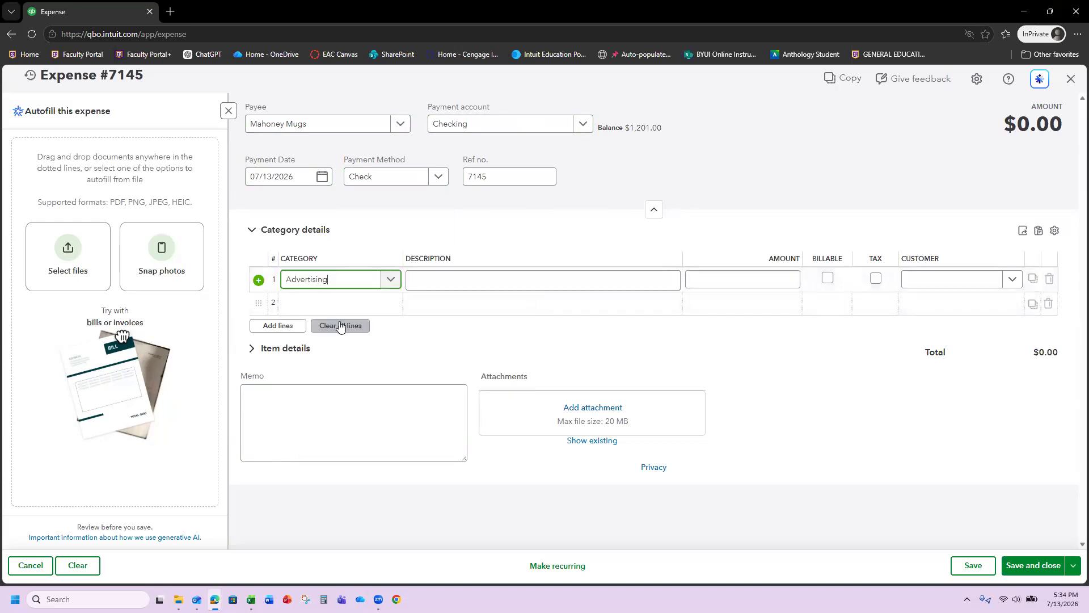
pyautogui.click(727, 278)
pyautogui.click(562, 286)
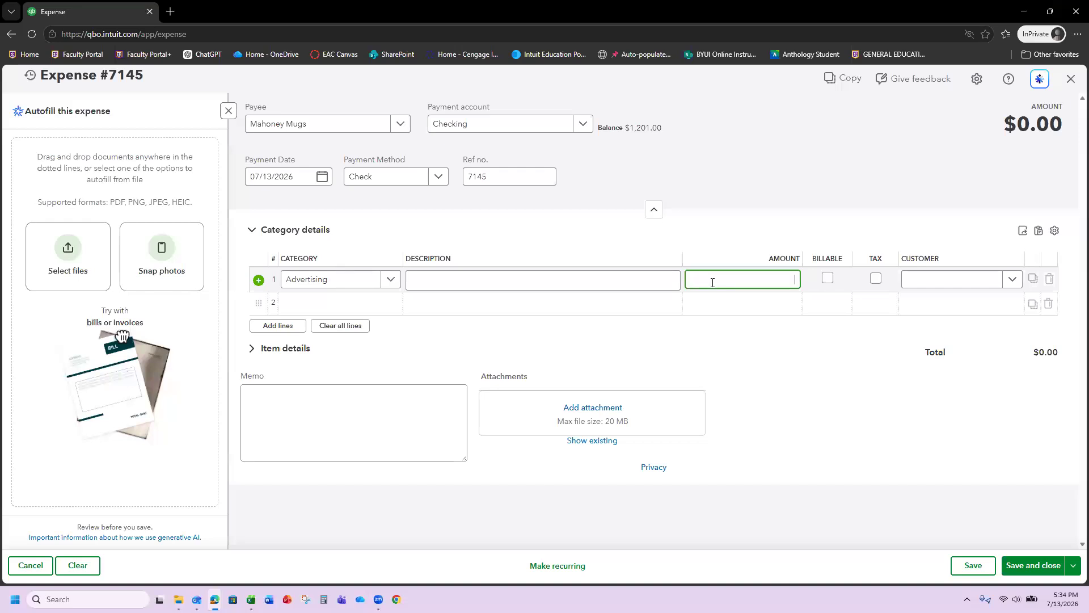
pyautogui.write('57.55')
pyautogui.click(747, 207)
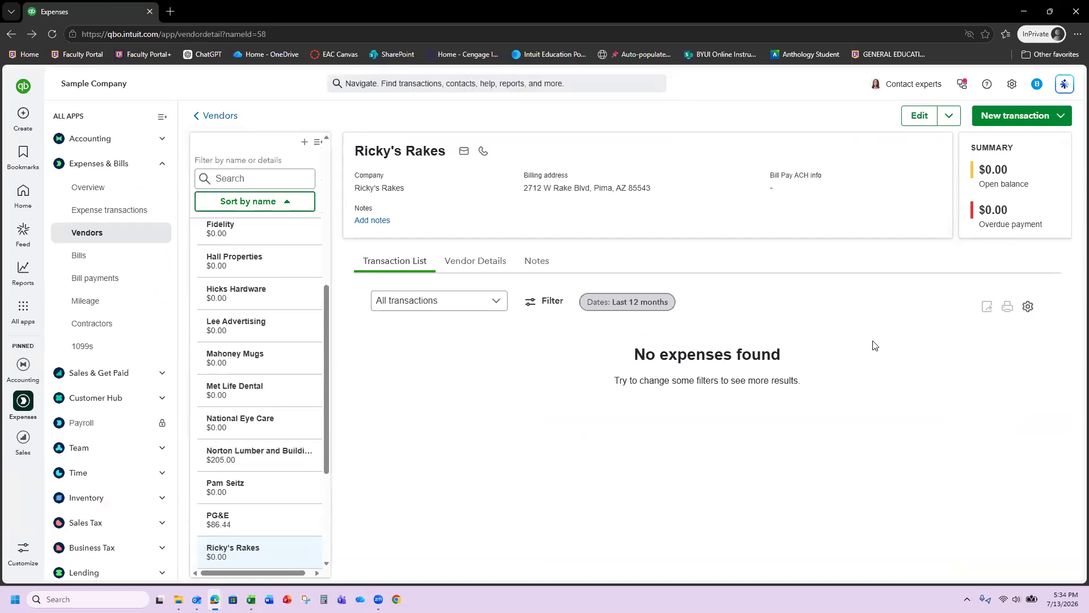
# - Open Mahoney Mugs' vendor record to see expense 7145 for $57.55 listed
pyautogui.click(255, 358)
pyautogui.click(251, 356)
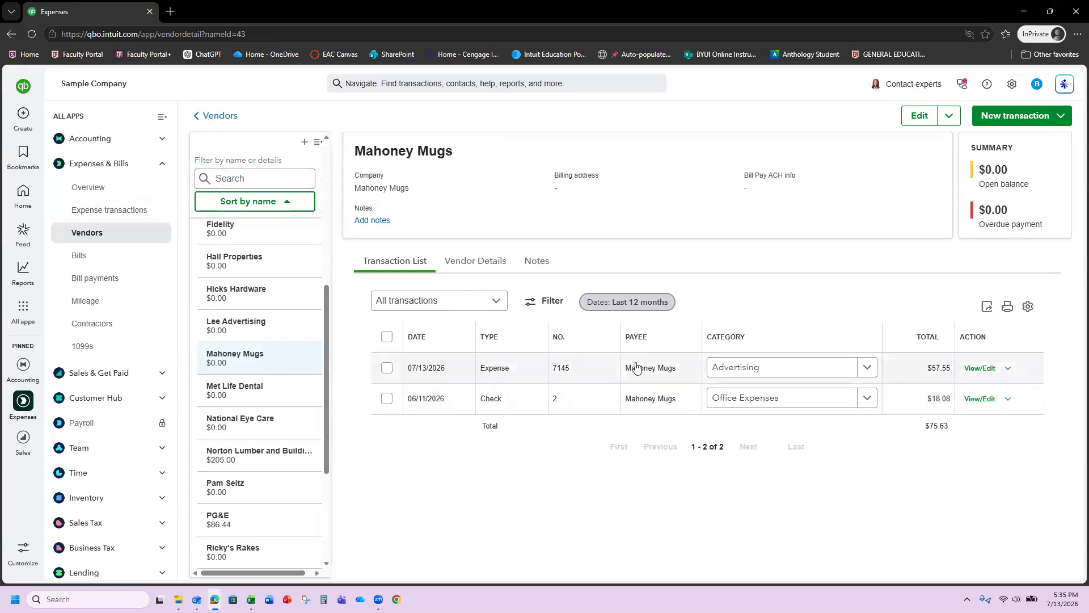
# - Create a bill for Computers by Jenni with Net 30 terms, due 08/12/2026
pyautogui.click(20, 120)
pyautogui.click(153, 189)
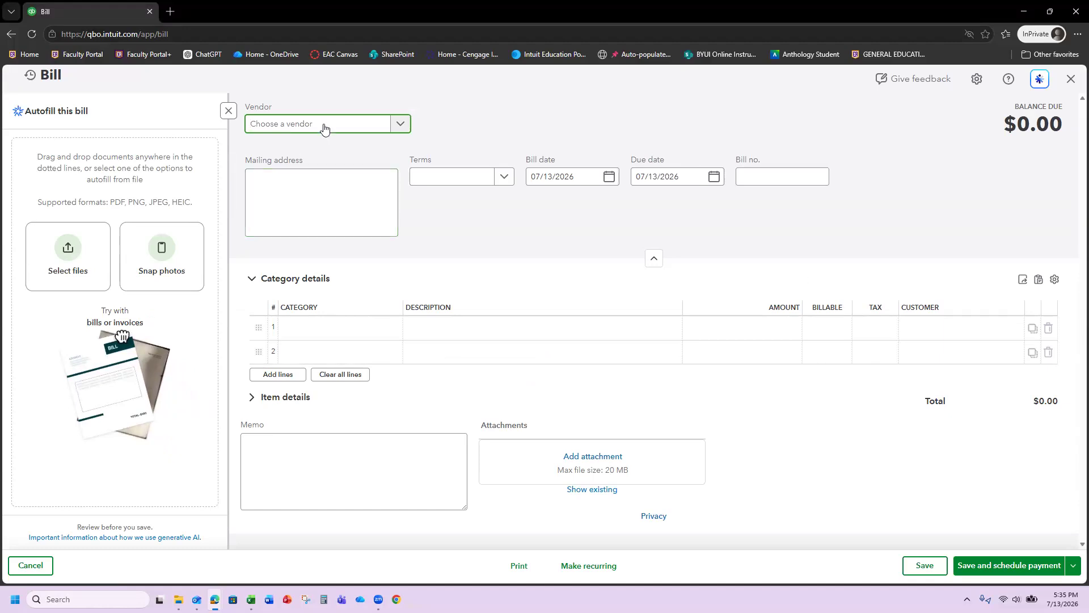
pyautogui.click(347, 128)
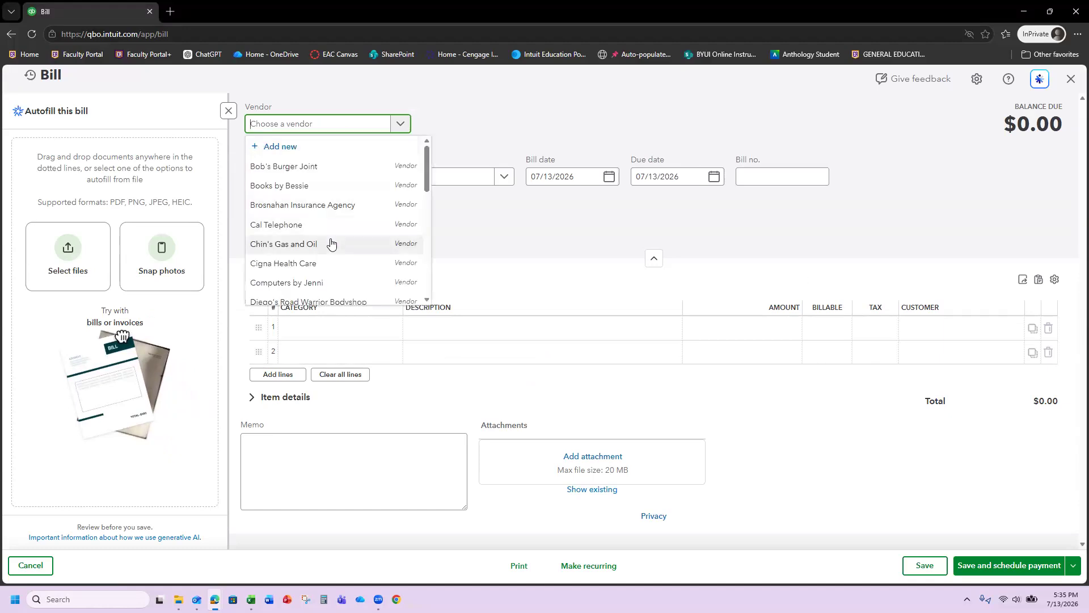
pyautogui.scroll(-1, 323, 232)
pyautogui.press('Return')
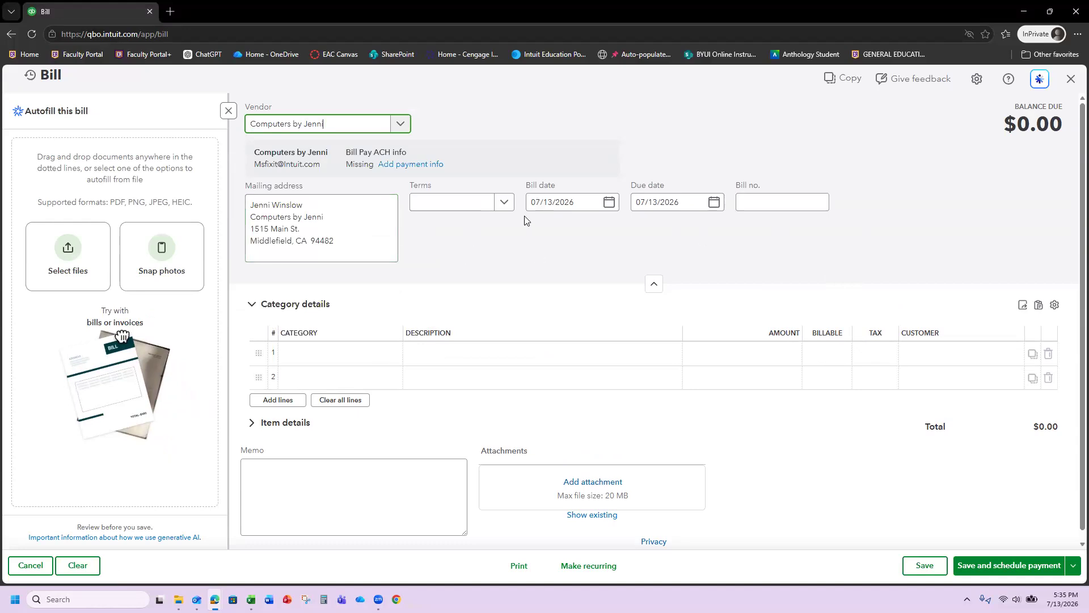
pyautogui.click(505, 202)
pyautogui.click(454, 305)
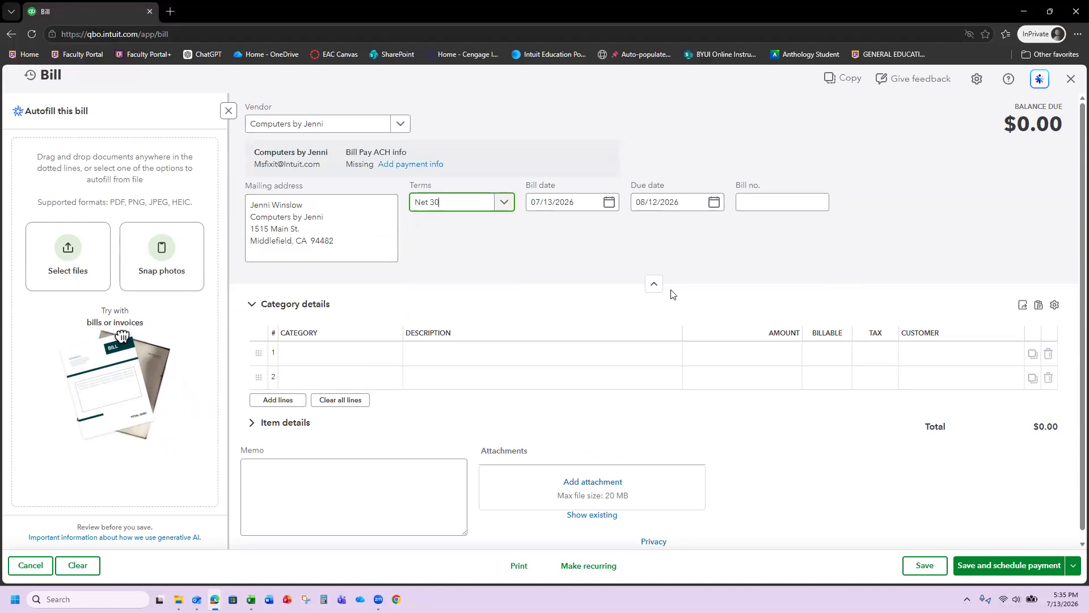
pyautogui.click(590, 253)
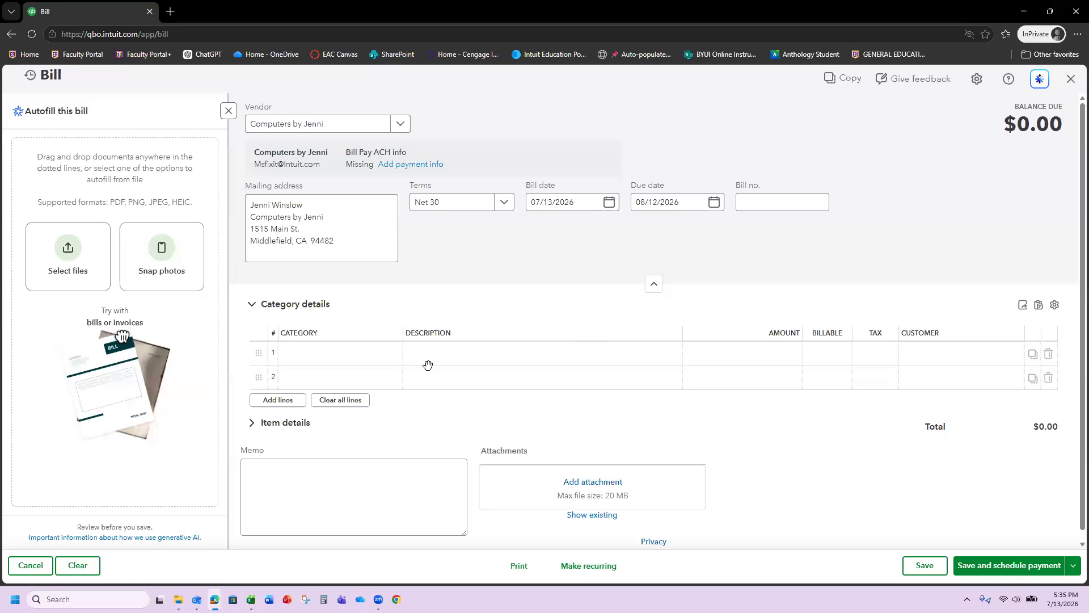
# - Set line 1 to Maintenance and Repair:Computer Repairs for $225.00
pyautogui.click(394, 362)
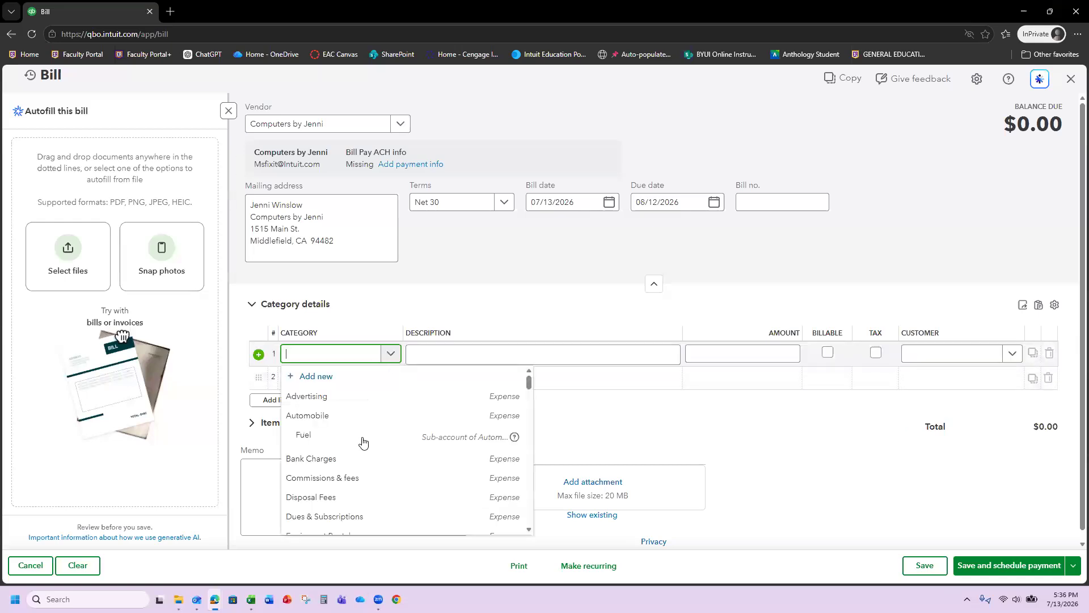
pyautogui.scroll(-3, 363, 442)
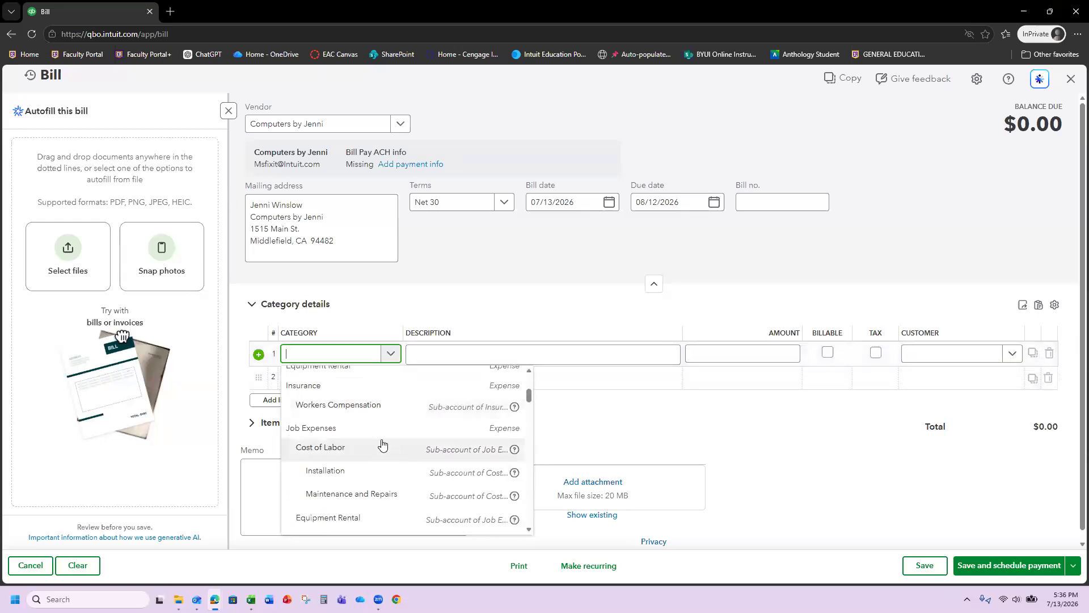
pyautogui.scroll(-1, 380, 442)
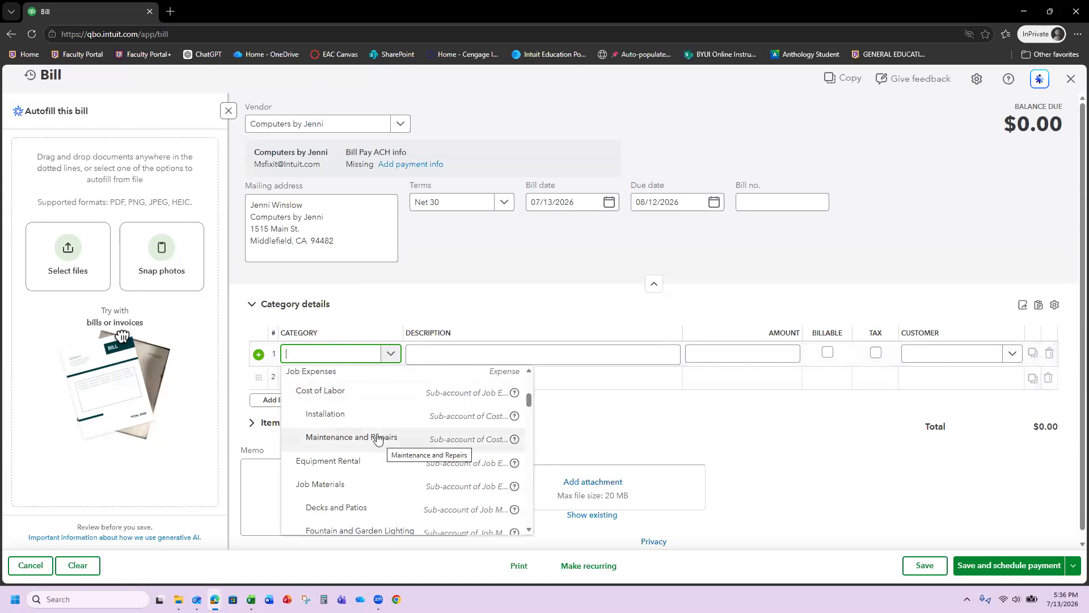
pyautogui.scroll(2, 379, 439)
pyautogui.scroll(-3, 380, 440)
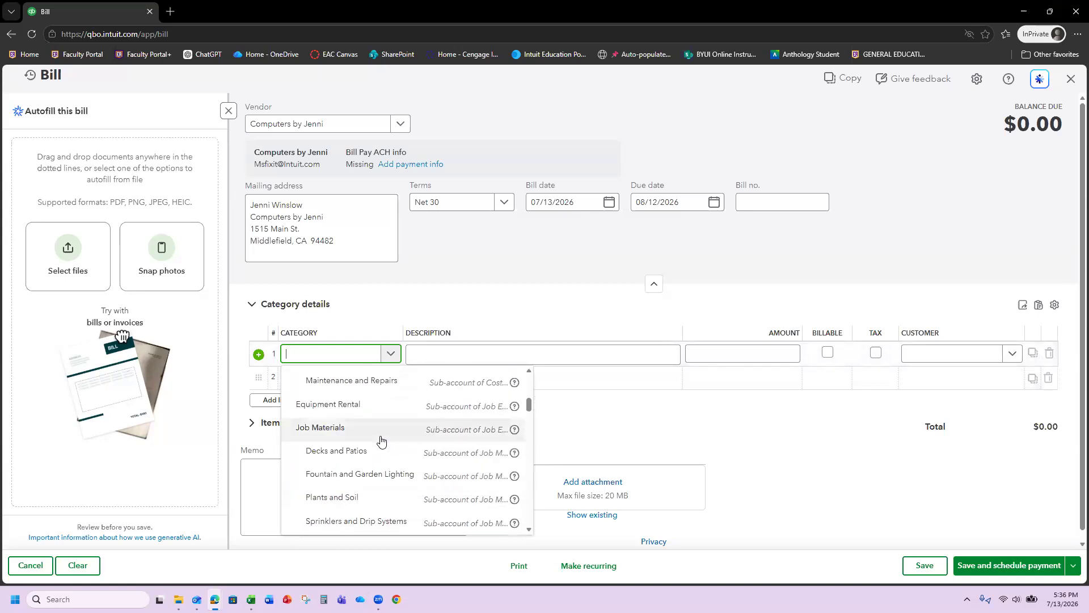
pyautogui.scroll(-4, 380, 441)
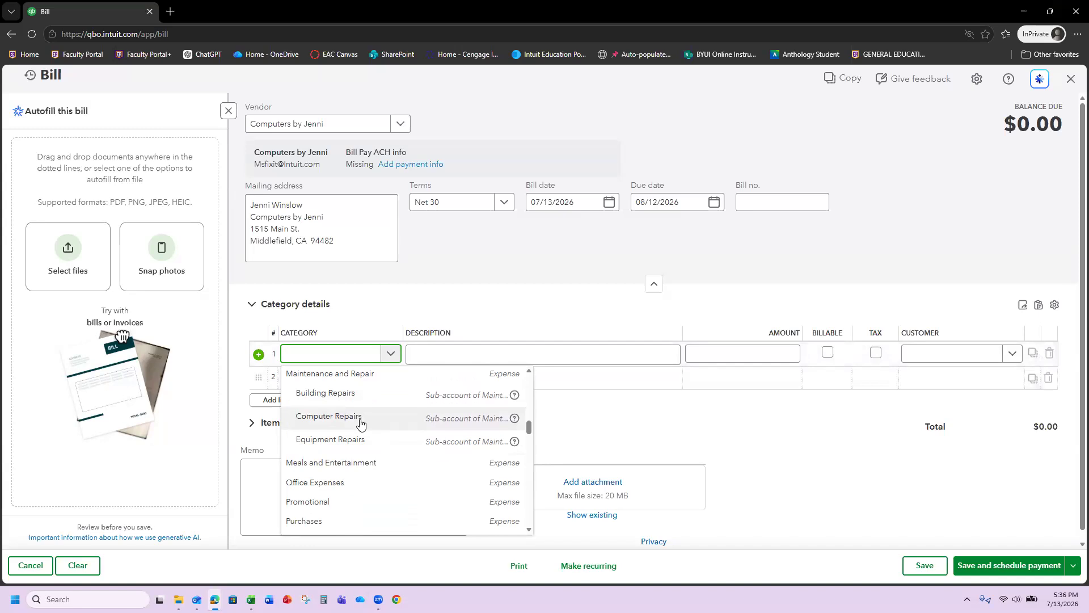
pyautogui.click(360, 422)
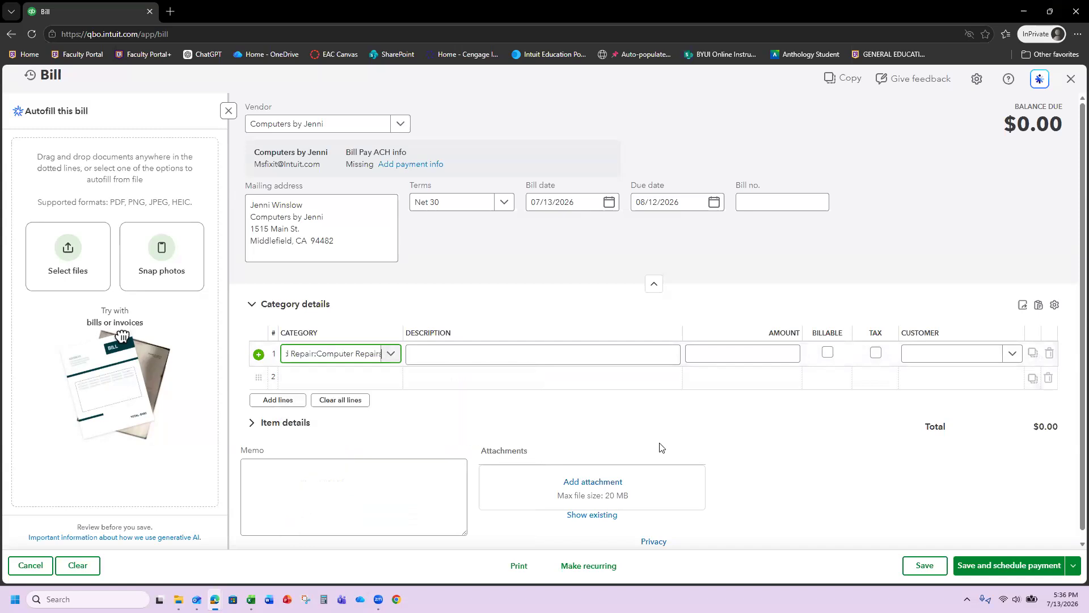
pyautogui.click(748, 355)
pyautogui.write('225')
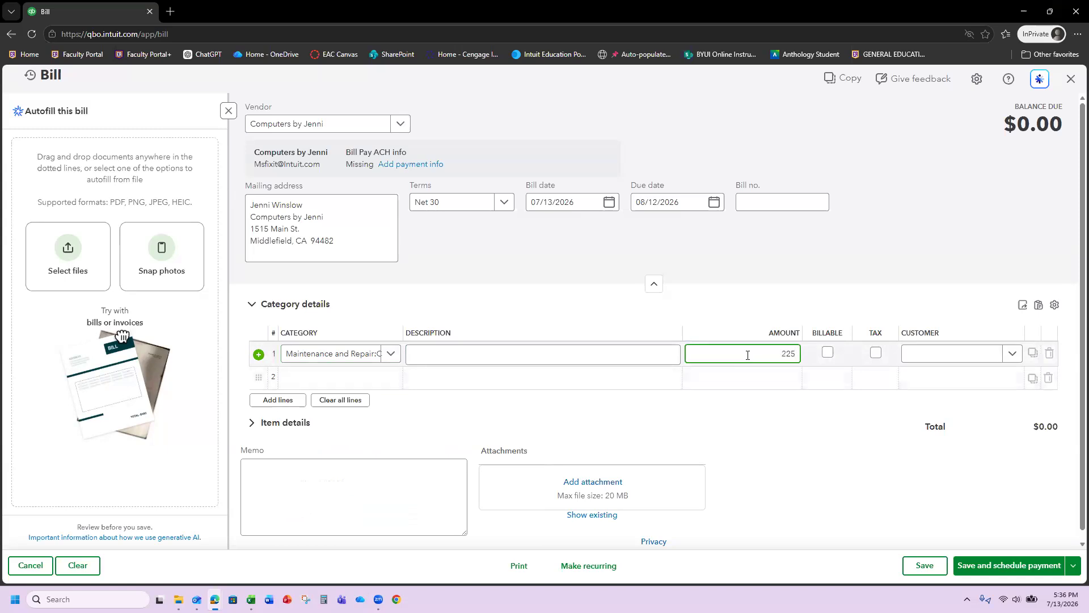
pyautogui.click(882, 280)
pyautogui.click(368, 496)
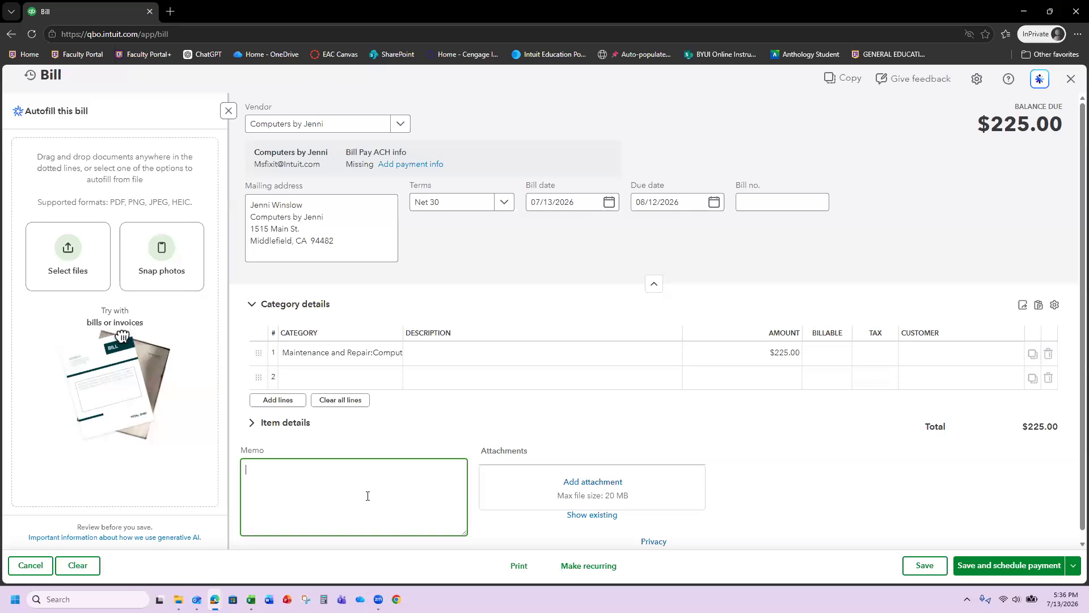
# - Add the Week 6 Guided Assignment memo with the student's name, then save and close the bill
pyautogui.write('Week 6 Guided Assignment - Mike')
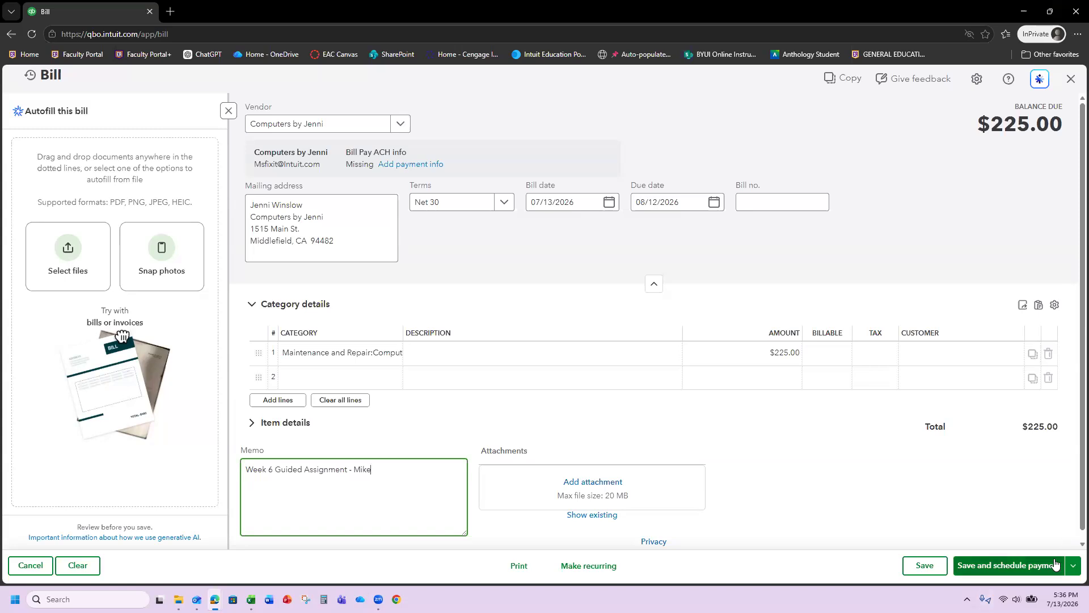
pyautogui.click(1071, 568)
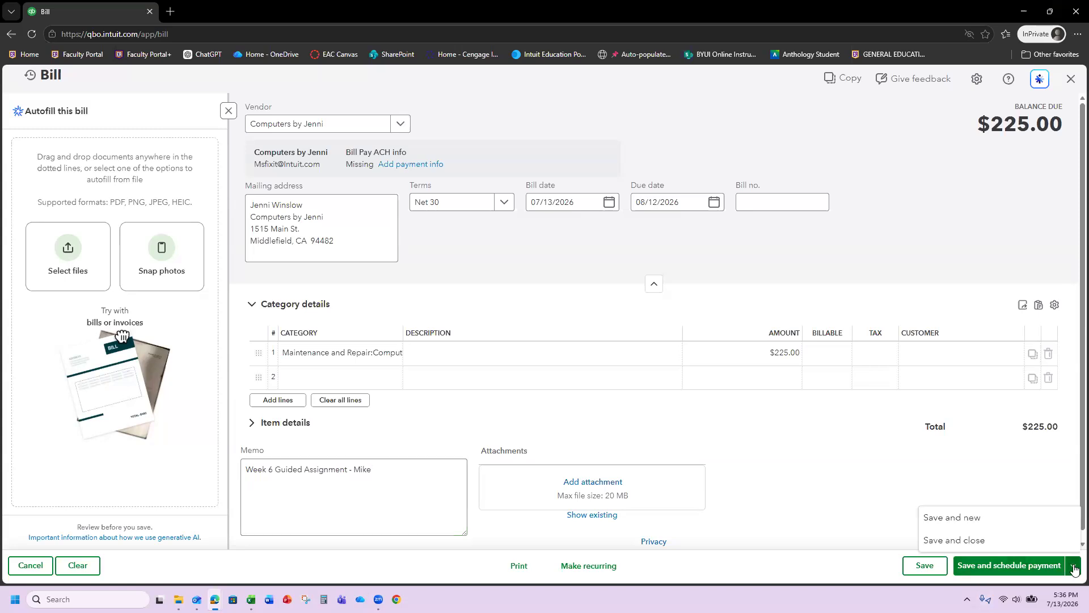
pyautogui.click(984, 546)
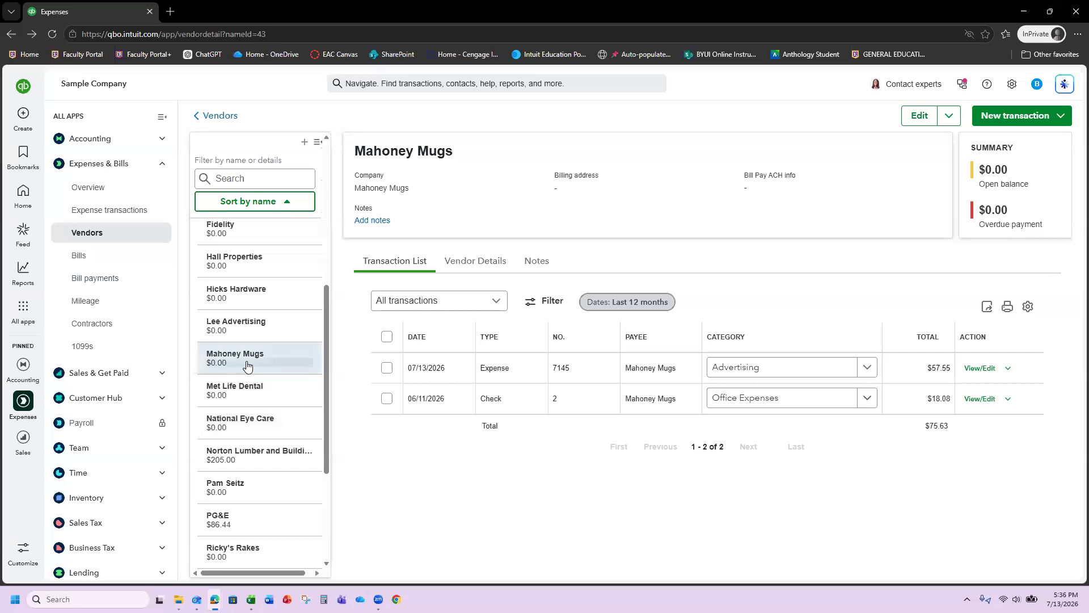
# - Check Computers by Jenni's $225.00 open bill, then go to the Chart of accounts
pyautogui.scroll(5, 278, 363)
pyautogui.click(275, 393)
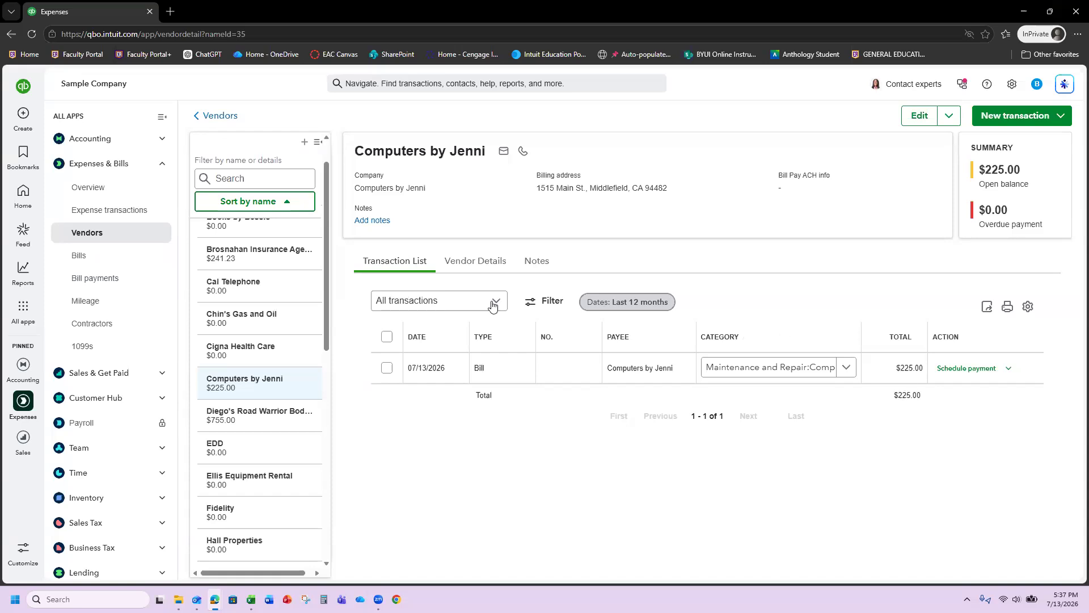
pyautogui.click(1013, 84)
pyautogui.click(615, 230)
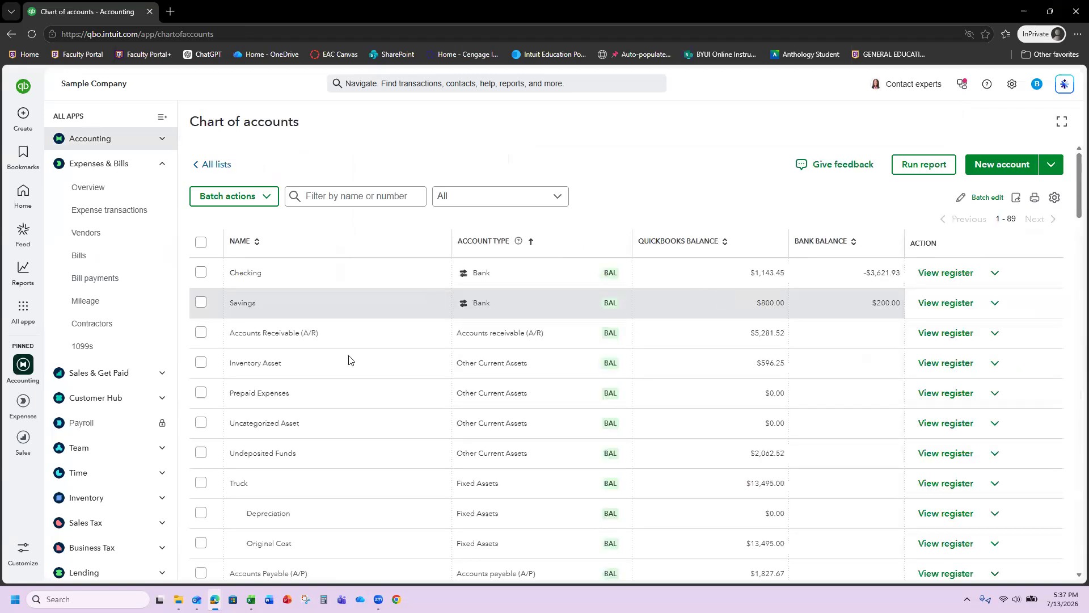
# - Scroll to Accounts Payable (A/P) and view its register, topped by the $225.00 Jenni bill
pyautogui.scroll(-2, 347, 384)
pyautogui.scroll(-2, 346, 384)
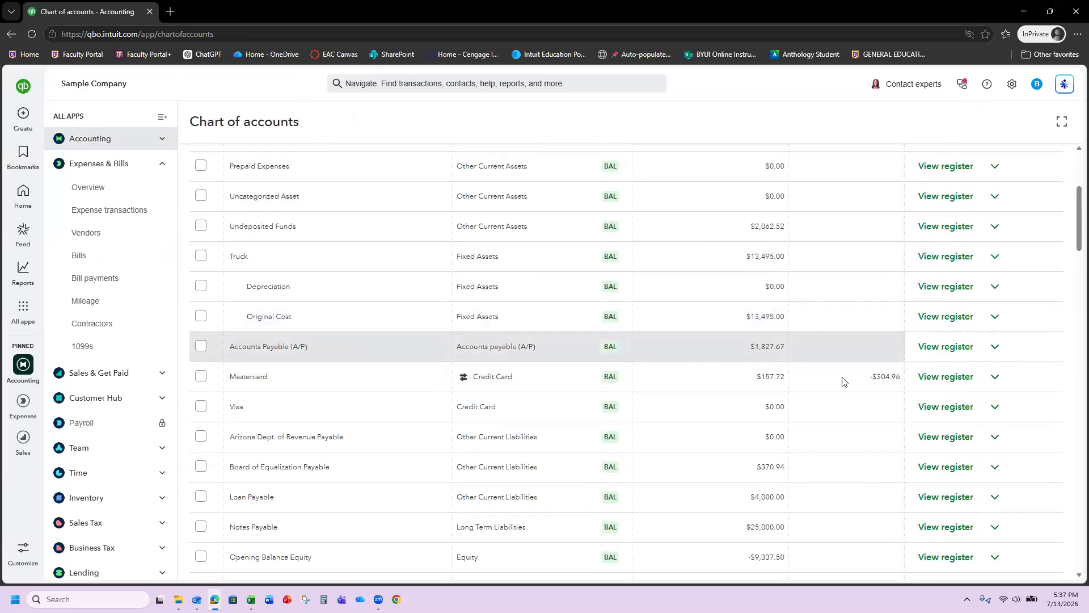
pyautogui.click(943, 348)
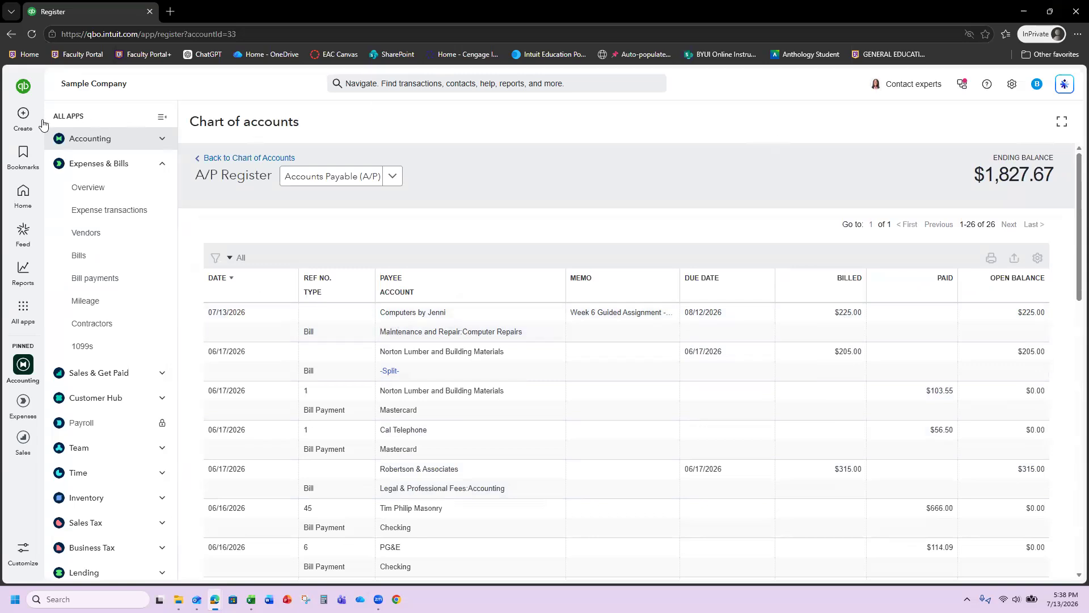
# - Start a bill payment from Checking and select Computers by Jenni's $225.00 bill
pyautogui.click(24, 117)
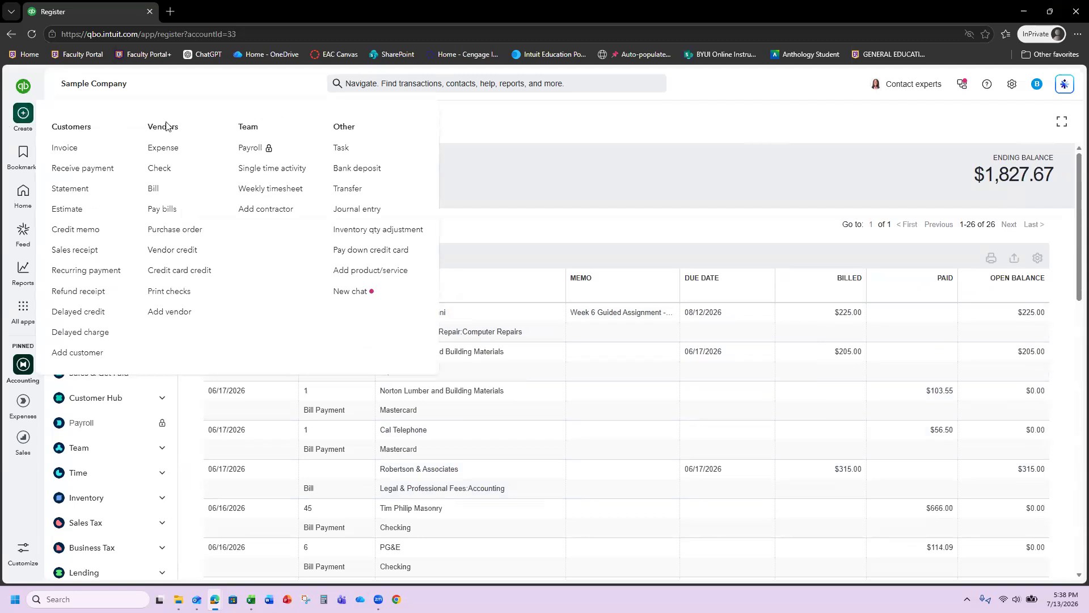
pyautogui.click(163, 209)
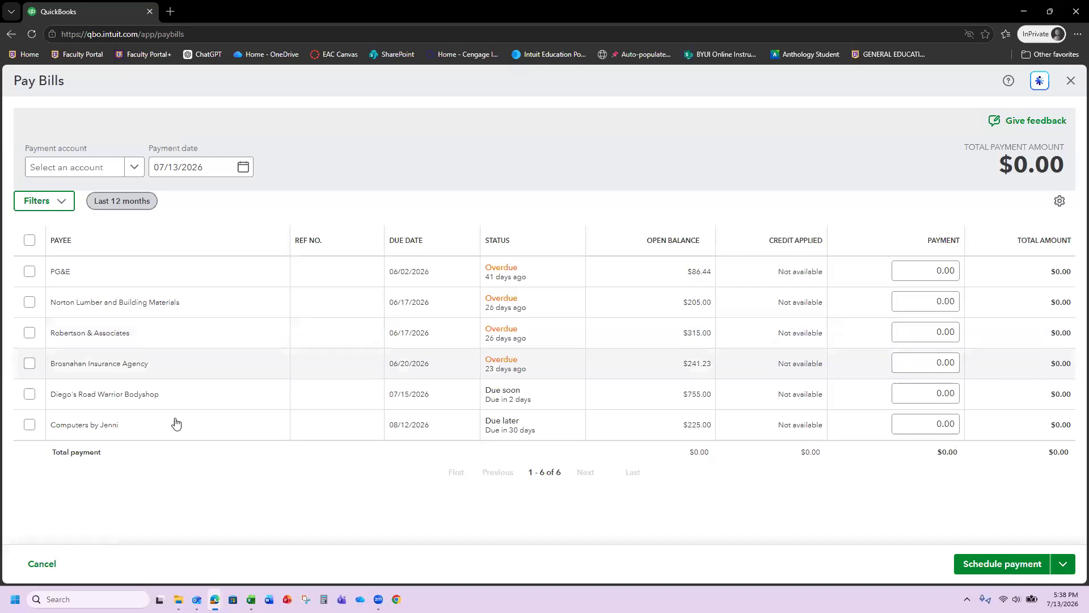
pyautogui.click(939, 422)
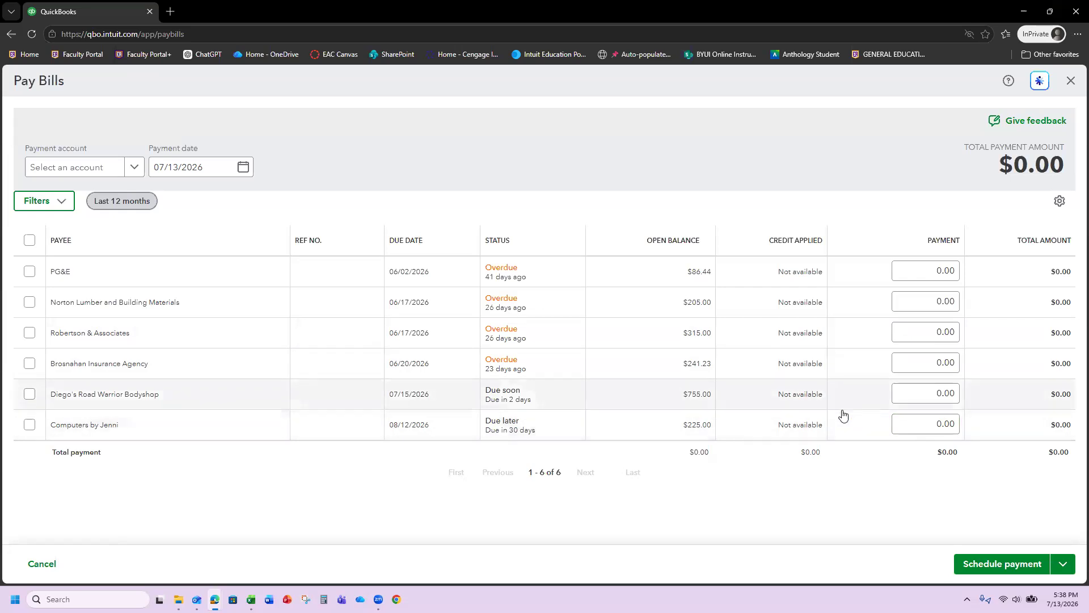
pyautogui.click(134, 167)
pyautogui.click(80, 214)
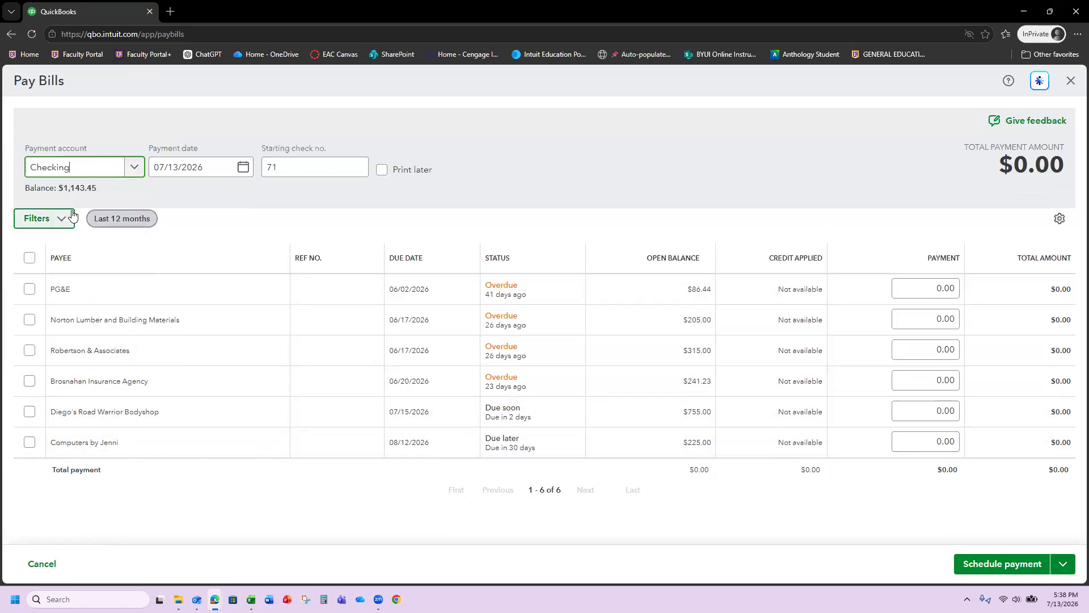
pyautogui.click(29, 447)
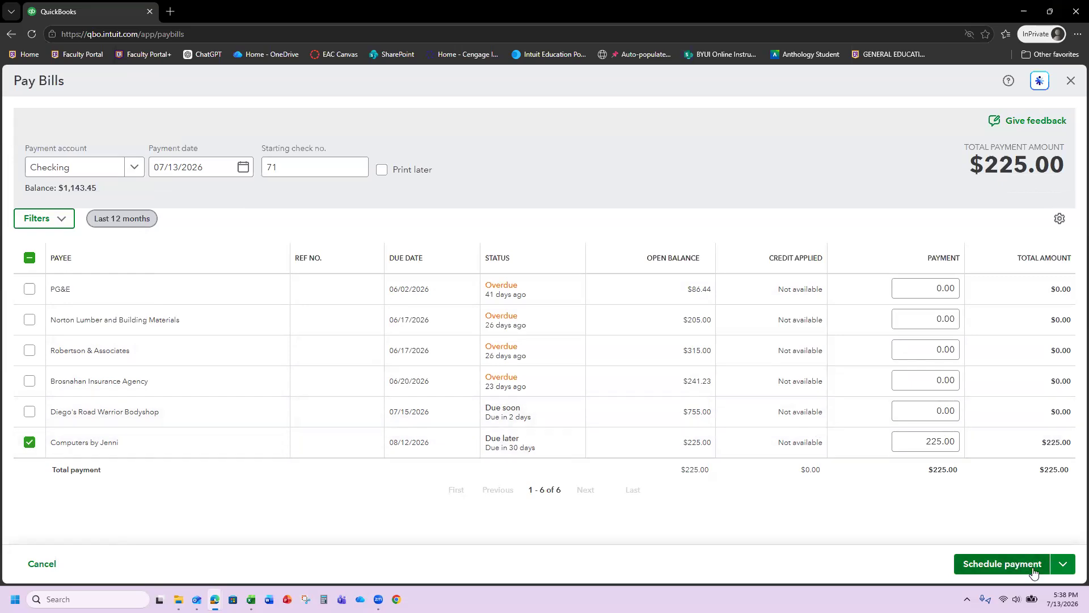
# - Submit the $225.00 payment, dismissing the Bill Pay promotion and scheduling it
pyautogui.click(1061, 564)
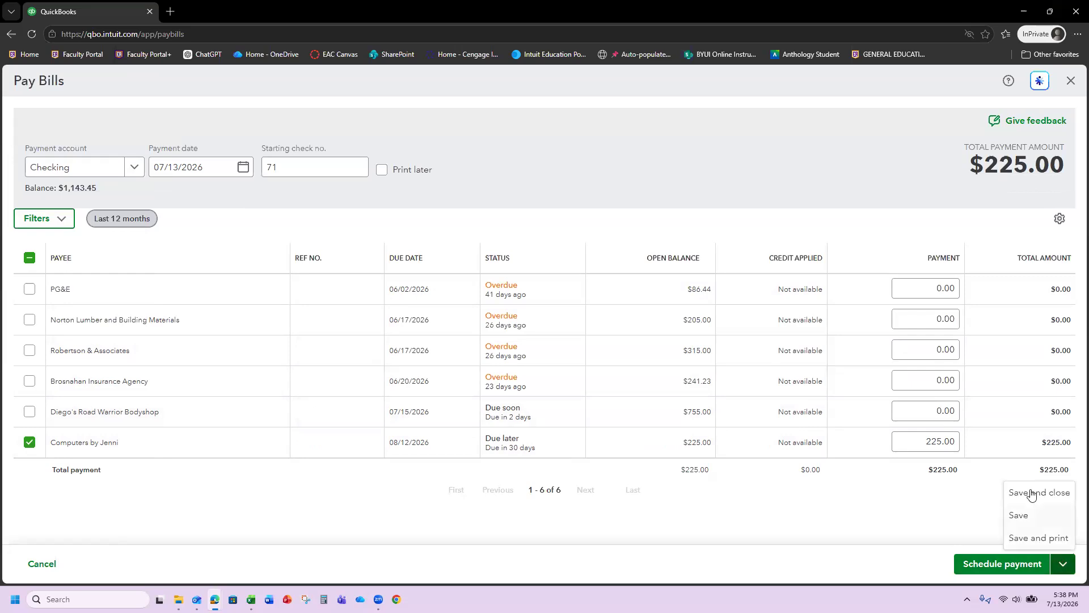
pyautogui.click(966, 562)
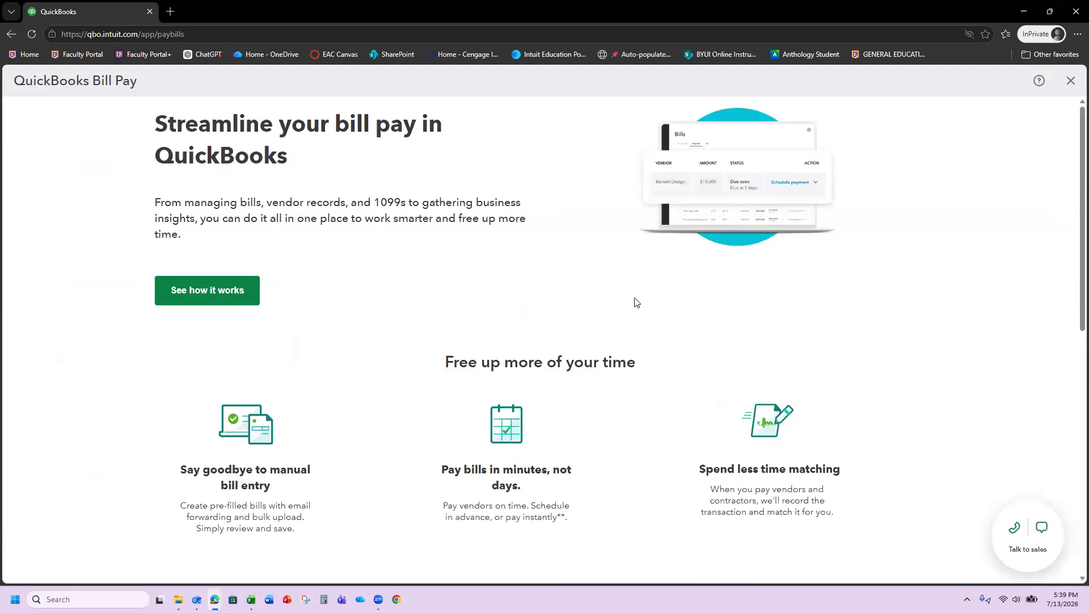
pyautogui.click(1070, 82)
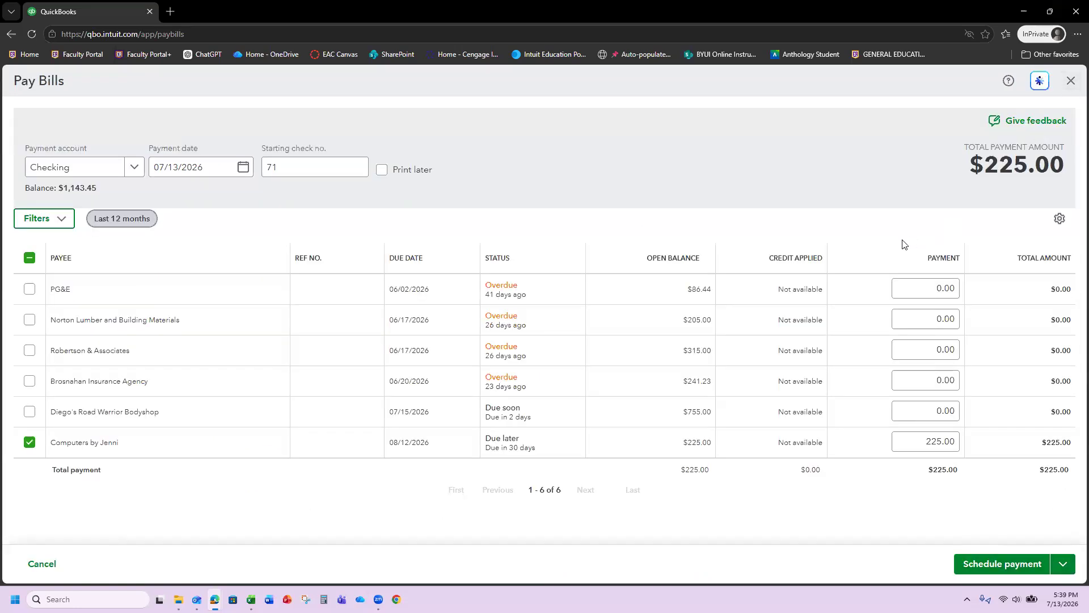
pyautogui.click(968, 564)
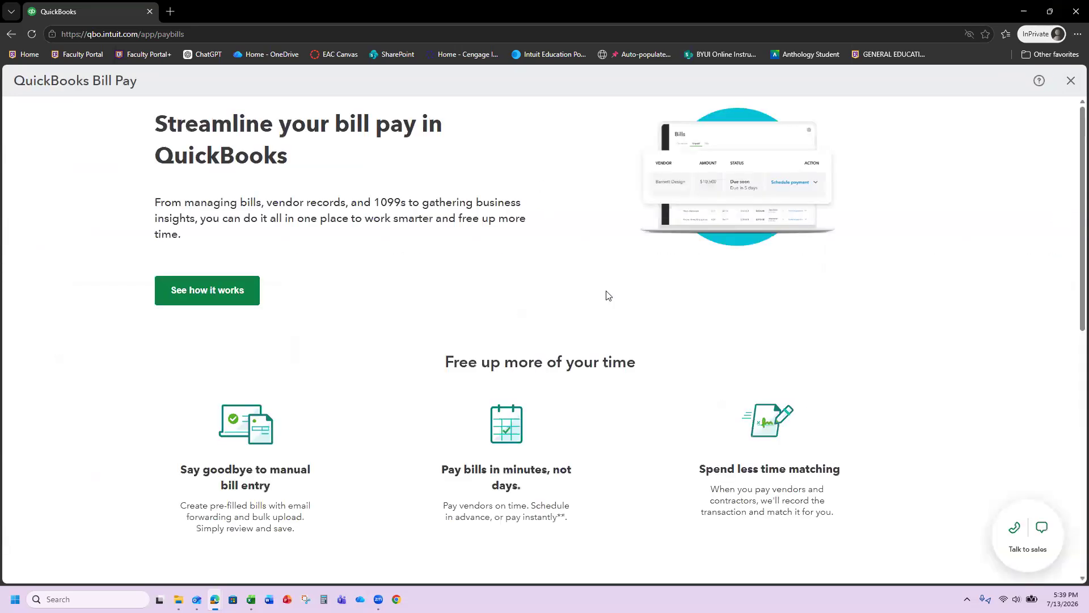
# - Close the Bill Pay promotion and save and close the payment as check 71
pyautogui.scroll(-9, 607, 301)
pyautogui.scroll(4, 607, 306)
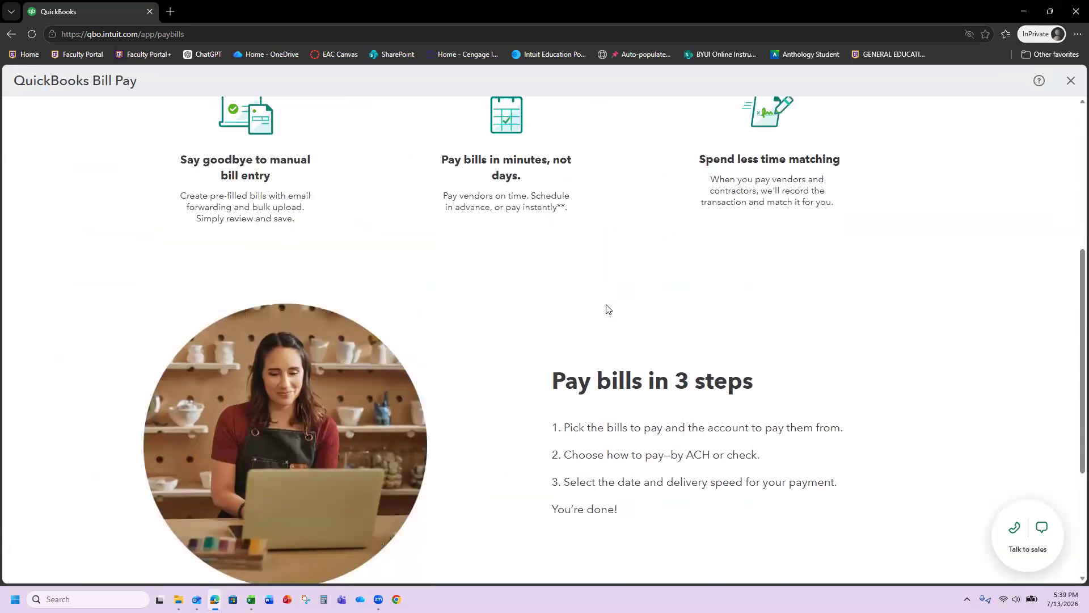
pyautogui.scroll(5, 607, 306)
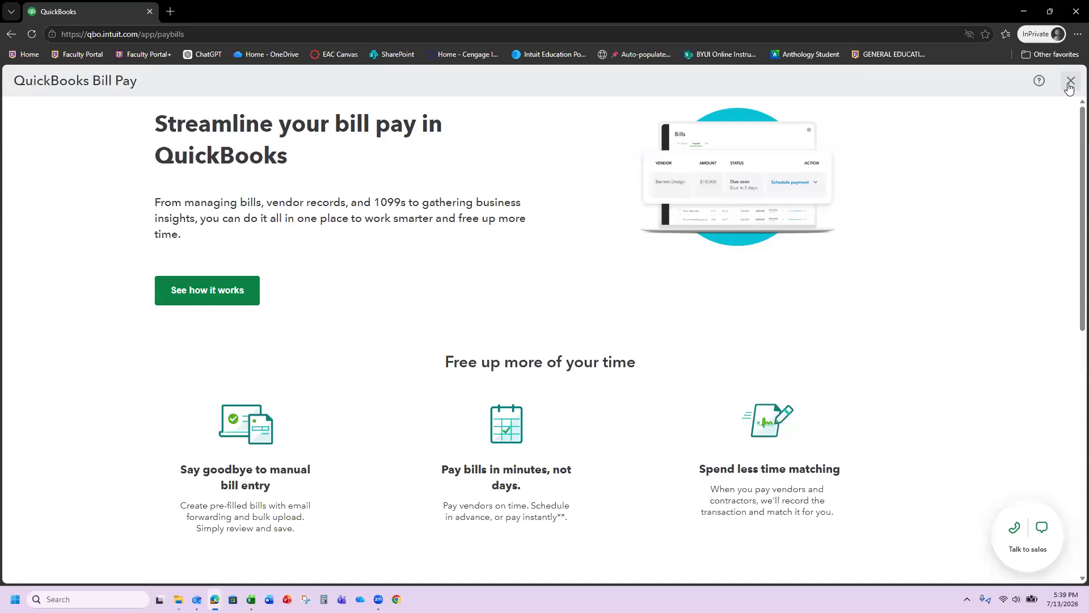
pyautogui.click(1070, 81)
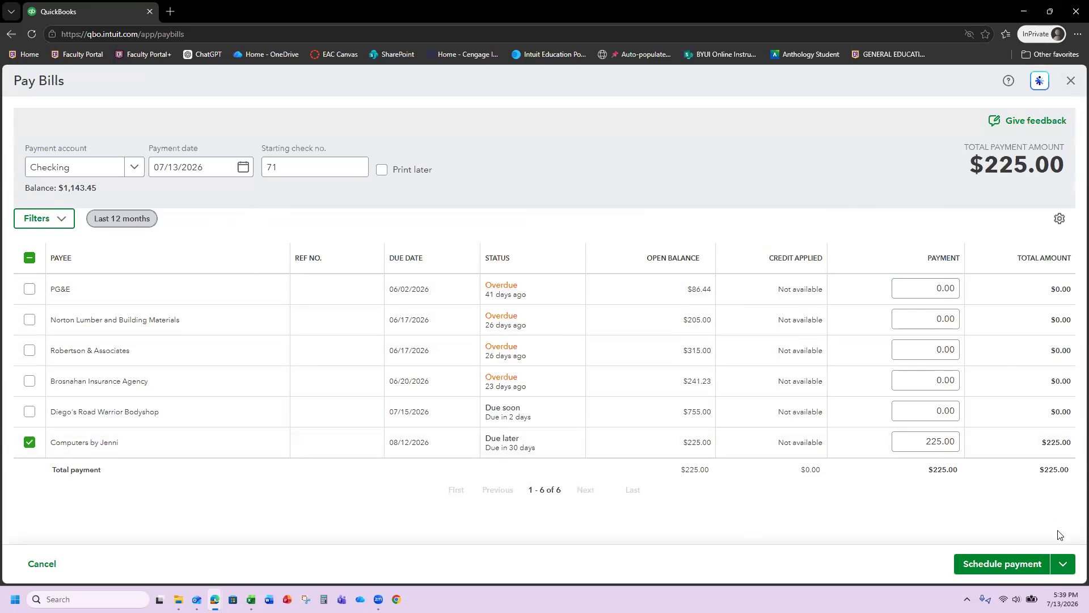
pyautogui.click(1064, 564)
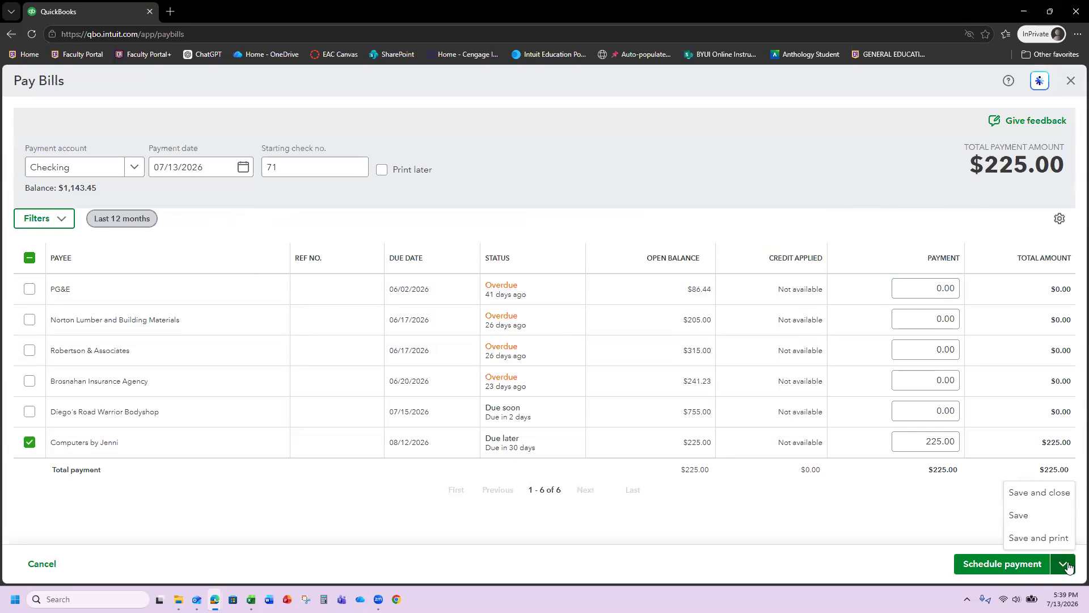
pyautogui.click(1040, 494)
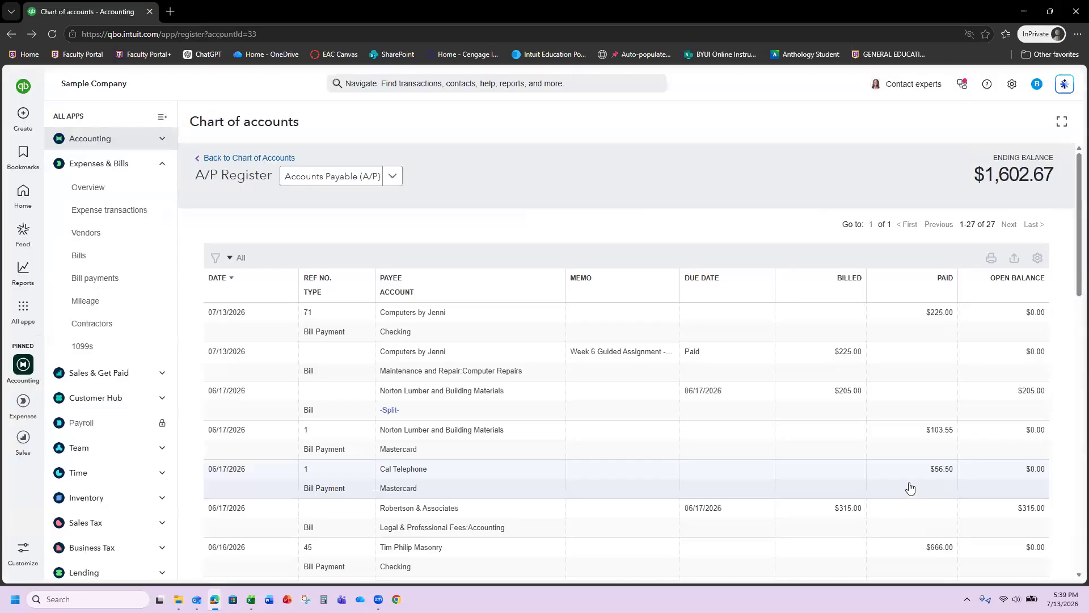
pyautogui.scroll(-7, 864, 475)
pyautogui.scroll(-10, 796, 478)
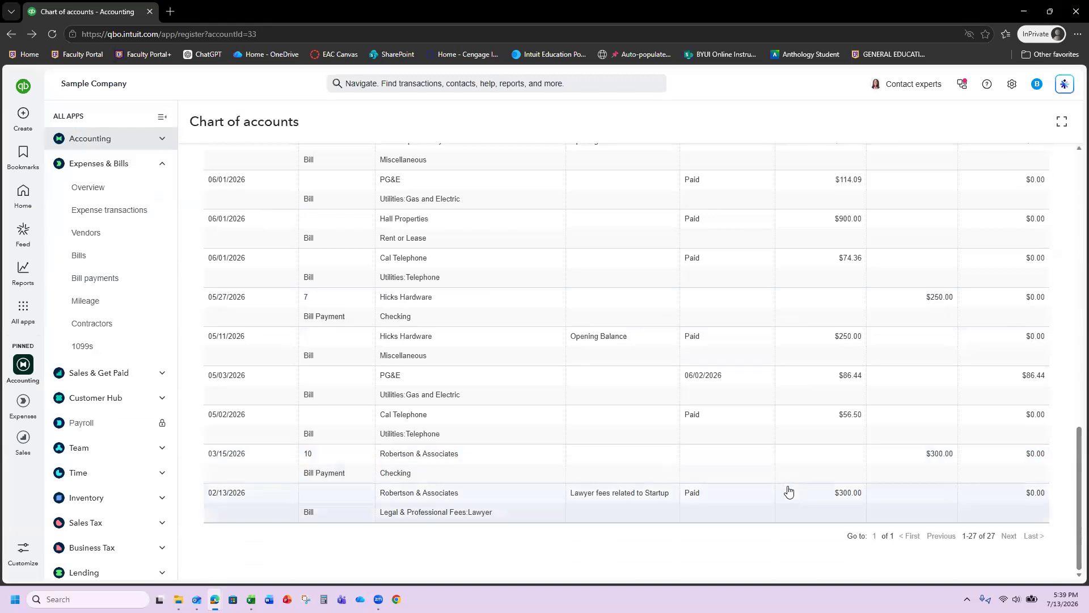
pyautogui.scroll(10, 788, 492)
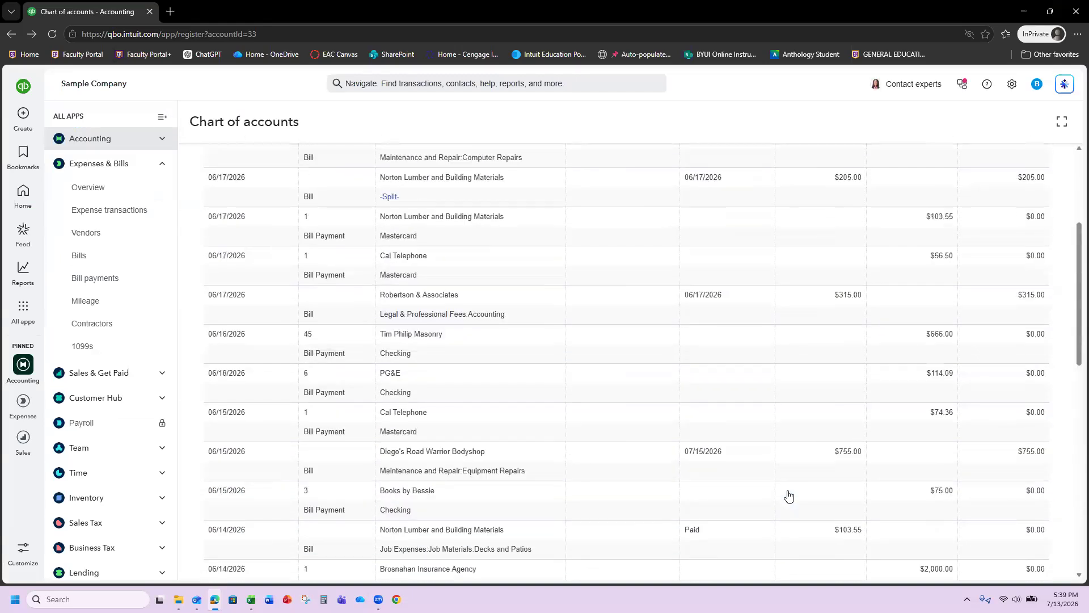
pyautogui.scroll(4, 789, 496)
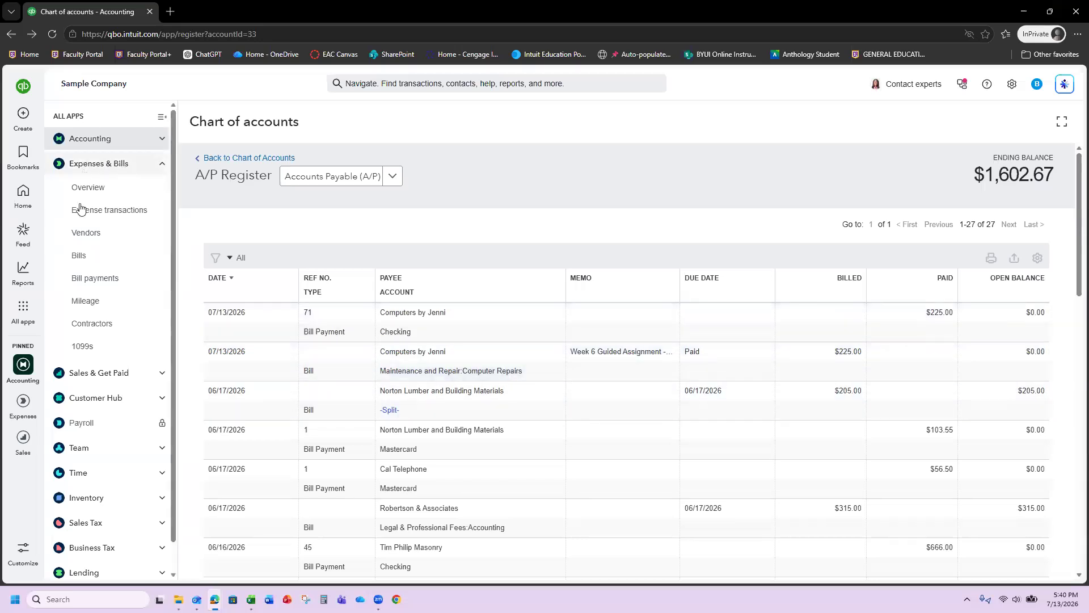
# - Review the vendor list showing Computers by Jenni at $0.00, then go to Reports
pyautogui.click(86, 232)
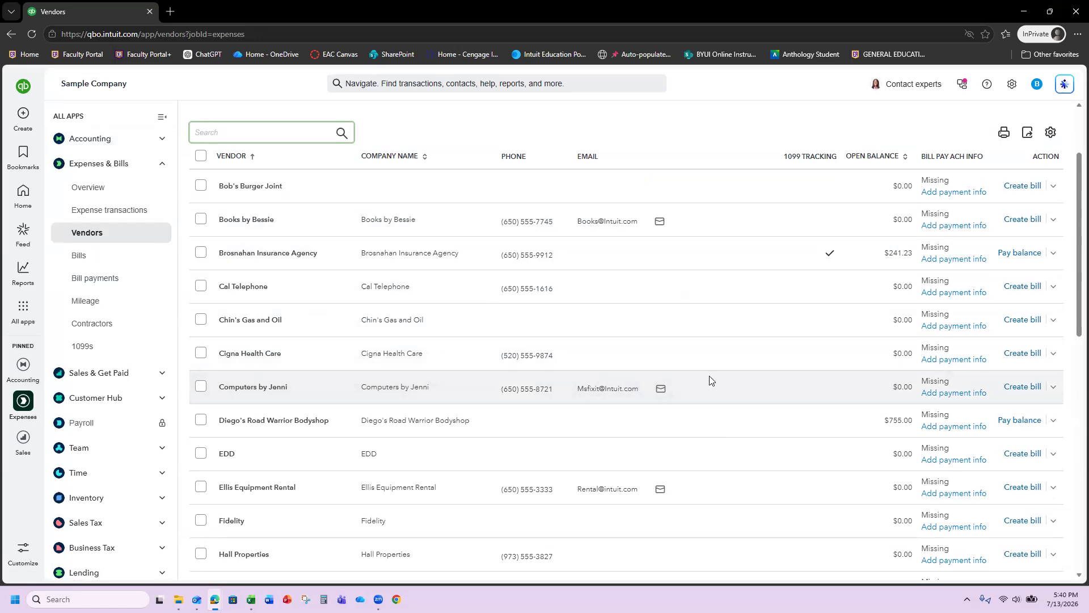
pyautogui.click(22, 370)
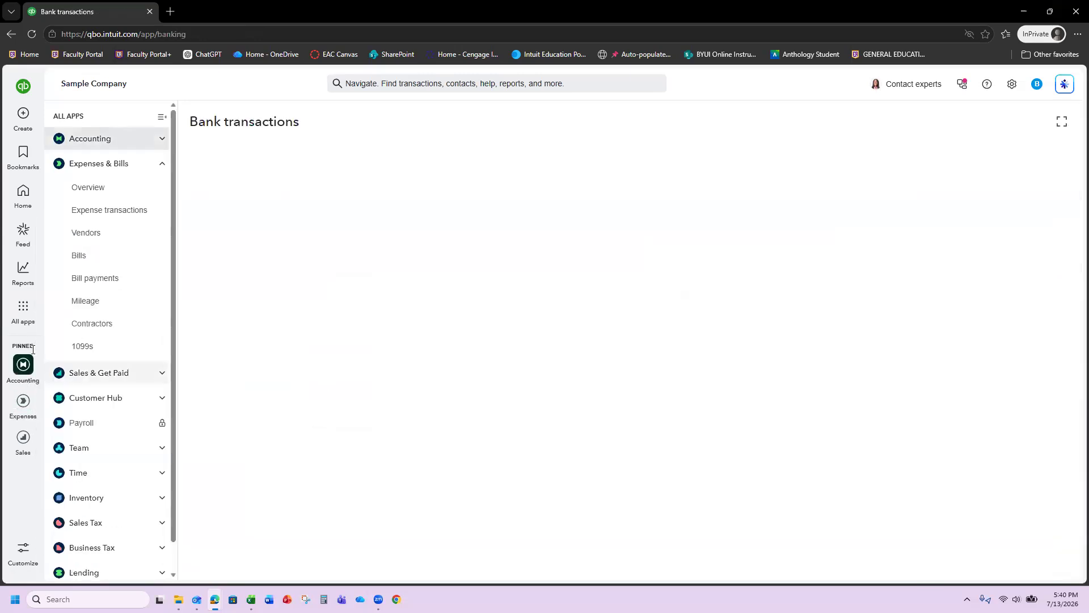
pyautogui.click(23, 270)
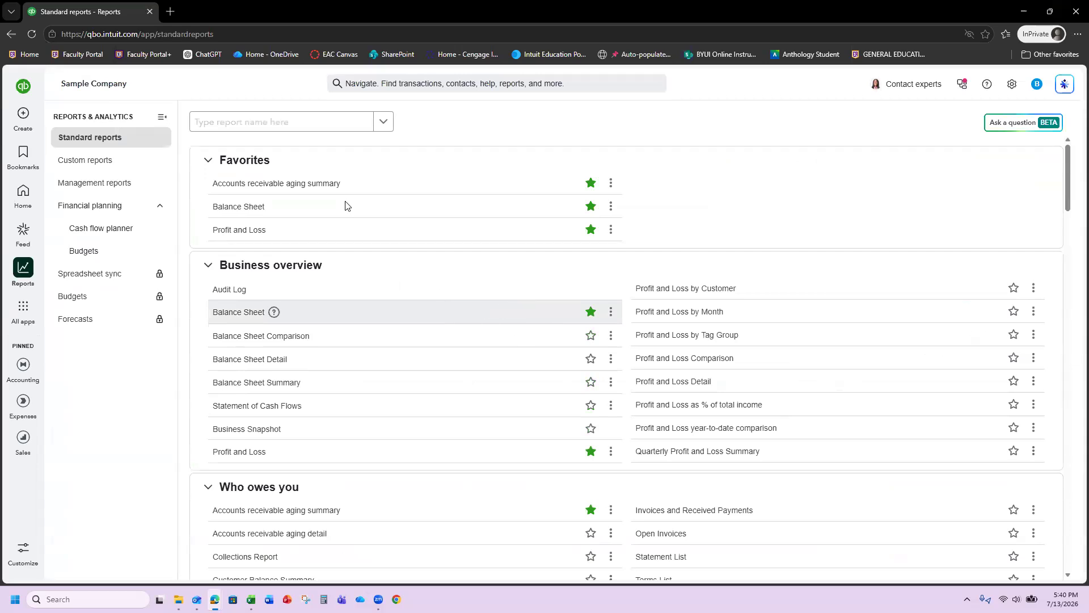
# - Search 'accounts' to view the A/P Aging Summary totalling $1,602.67, then return to Standard reports
pyautogui.click(288, 125)
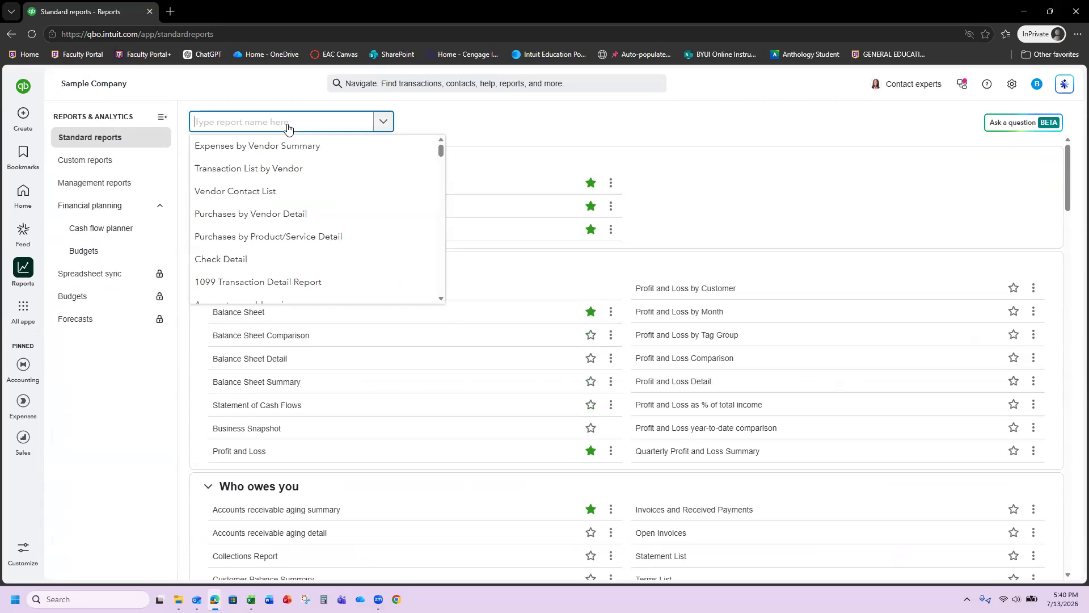
pyautogui.write('accounts')
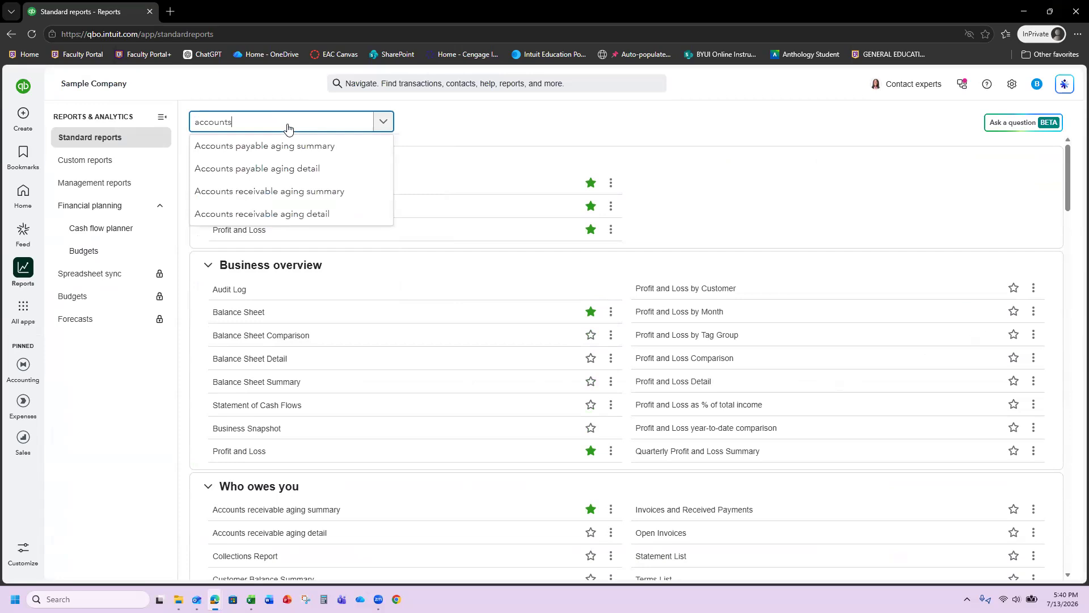
pyautogui.click(292, 147)
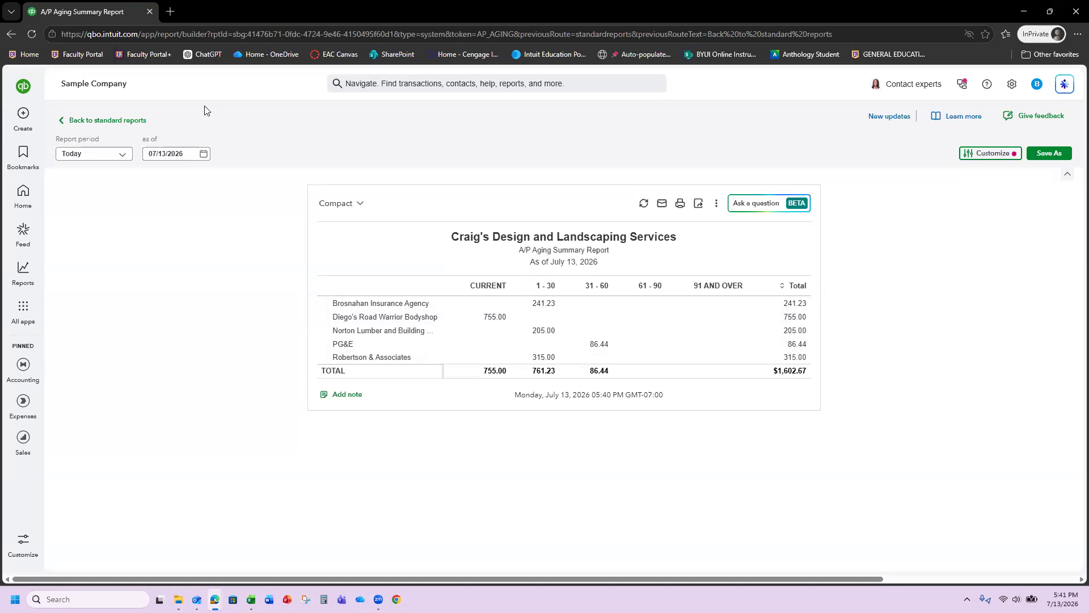
pyautogui.click(97, 120)
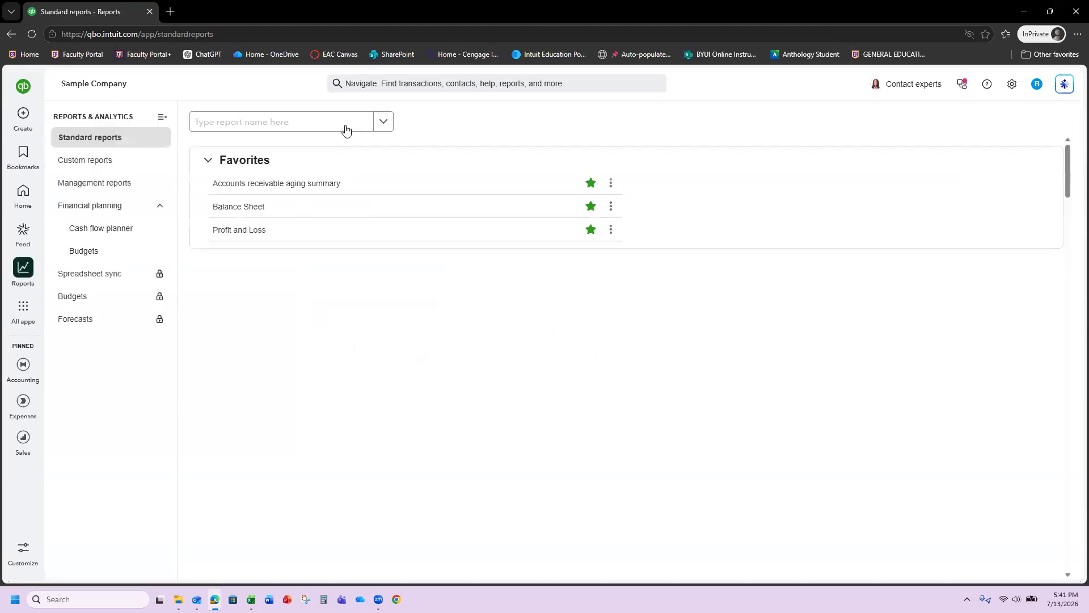
# - Search 'vendor balan' to view Vendor Balance Detail's five bills totalling $1,602.67, then go back
pyautogui.click(348, 129)
pyautogui.write('vendor ')
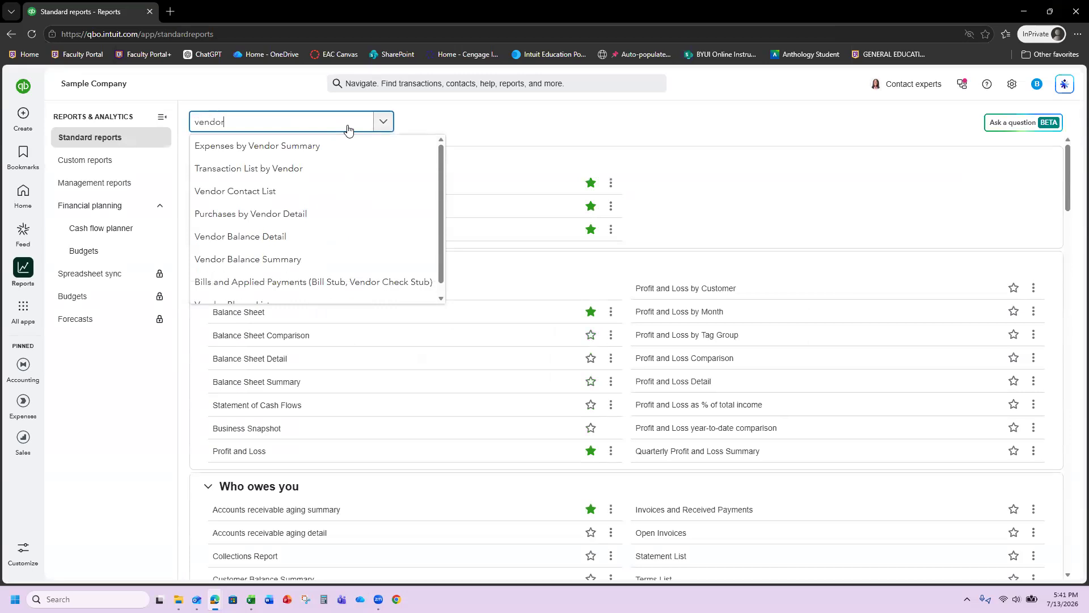
pyautogui.write('balan')
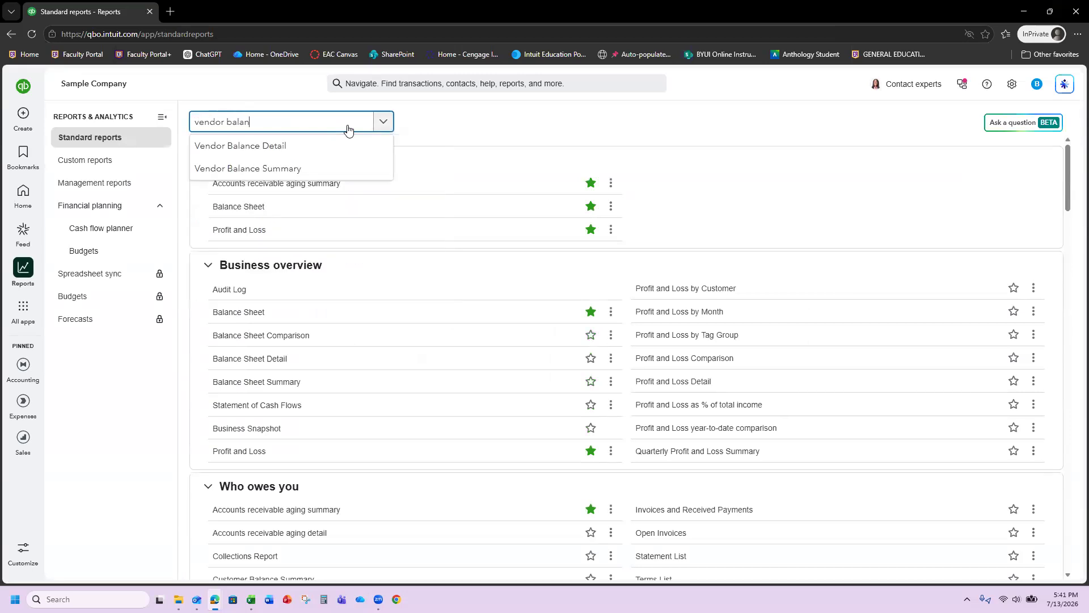
pyautogui.click(261, 152)
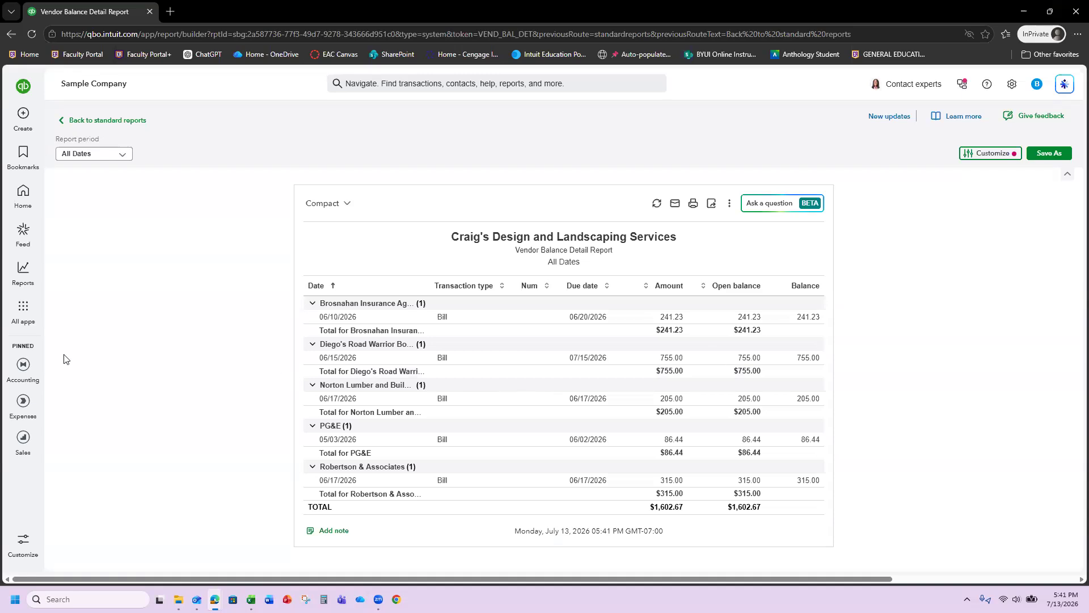
pyautogui.click(64, 126)
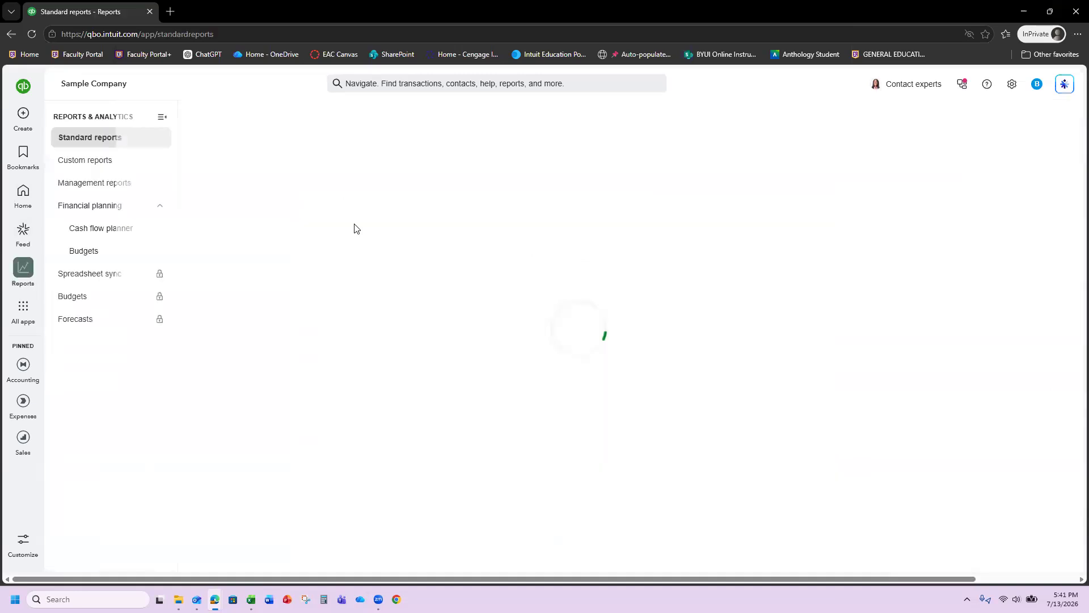
# - Search 'profit' and scroll through the Profit and Loss report showing Net Income of $1,359.91
pyautogui.click(344, 121)
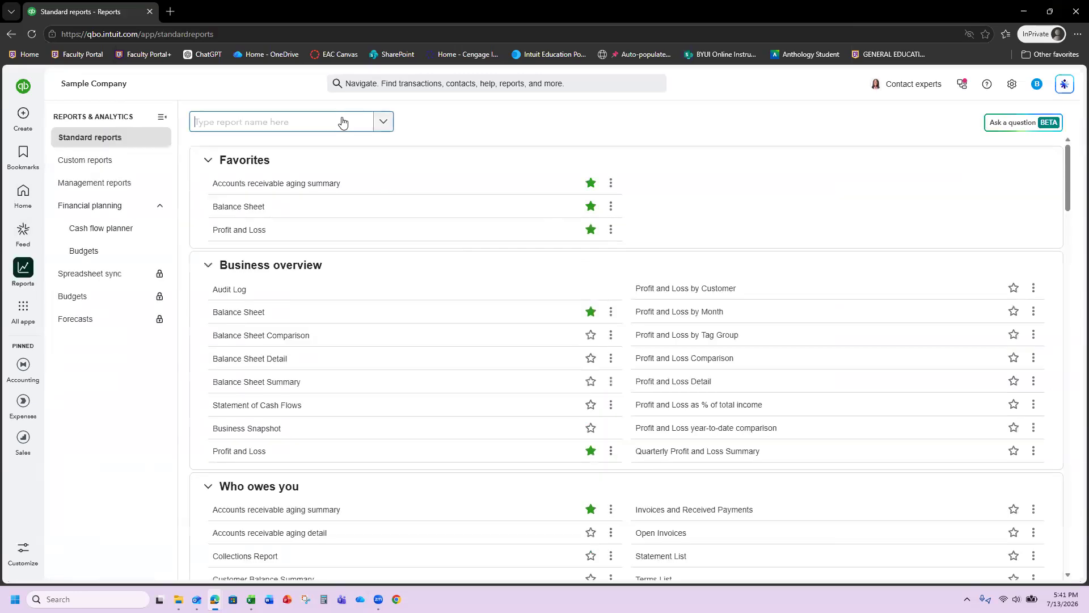
pyautogui.write('profit')
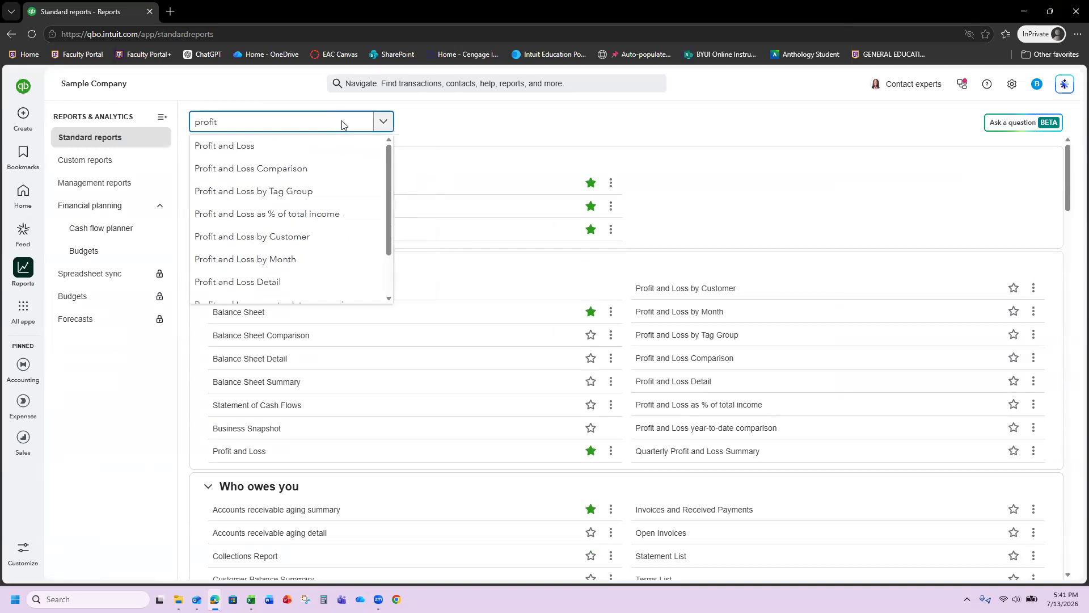
pyautogui.click(311, 140)
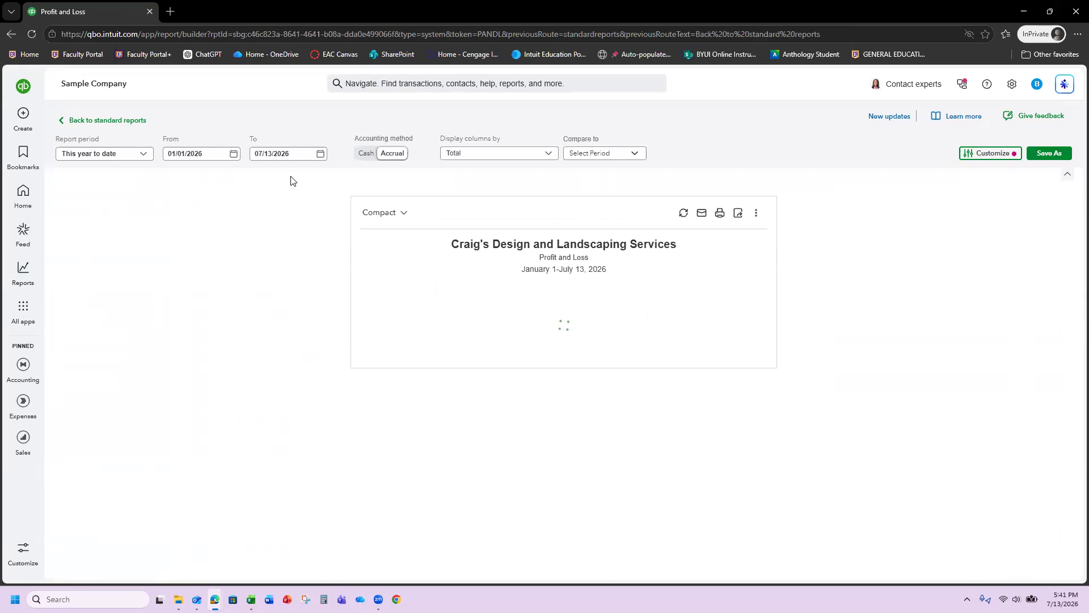
pyautogui.scroll(-2, 445, 349)
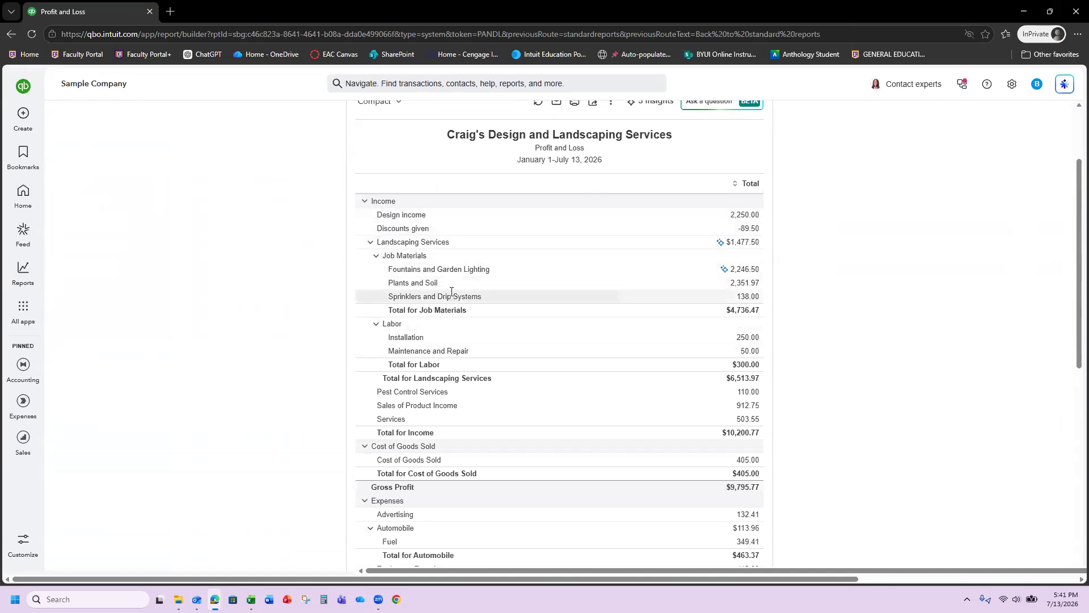
pyautogui.scroll(-6, 453, 295)
pyautogui.scroll(-2, 466, 328)
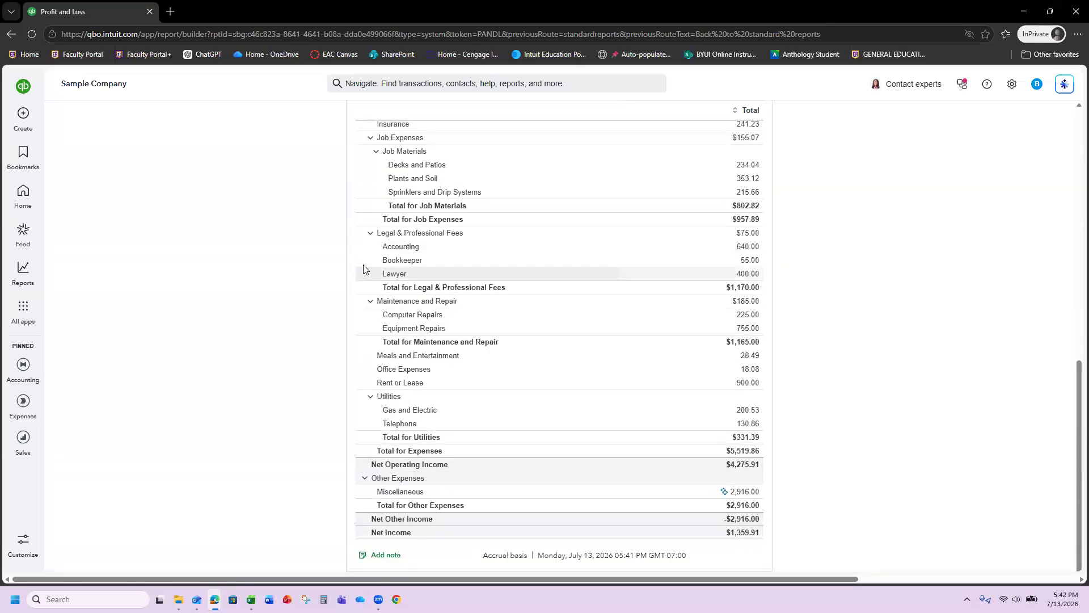
pyautogui.scroll(10, 363, 266)
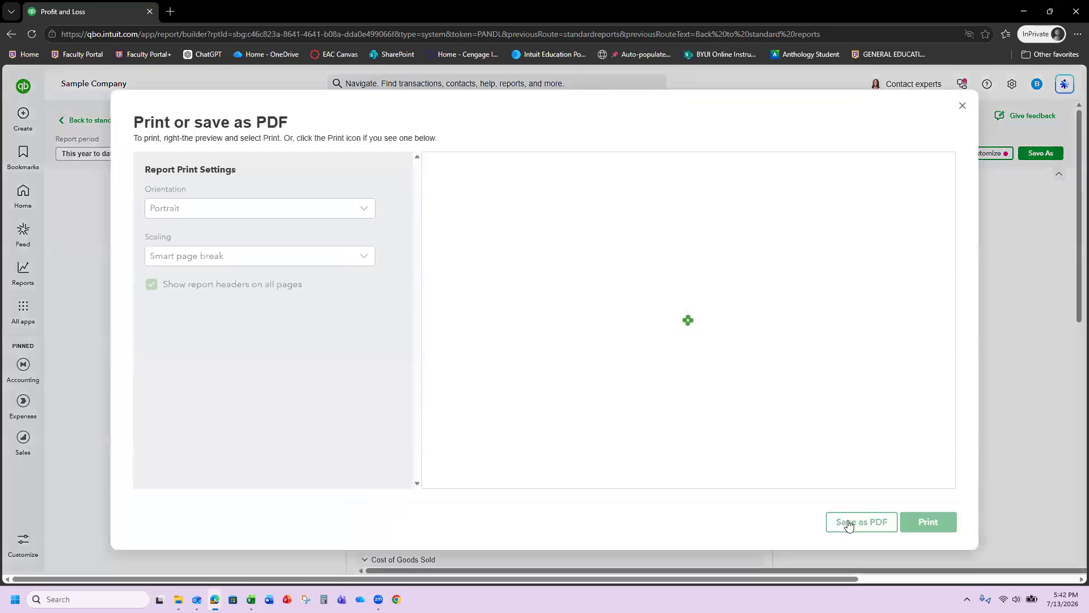
# - Save the report as ProfitandLoss (1).pdf, then close the Downloads panel and print preview
pyautogui.click(873, 520)
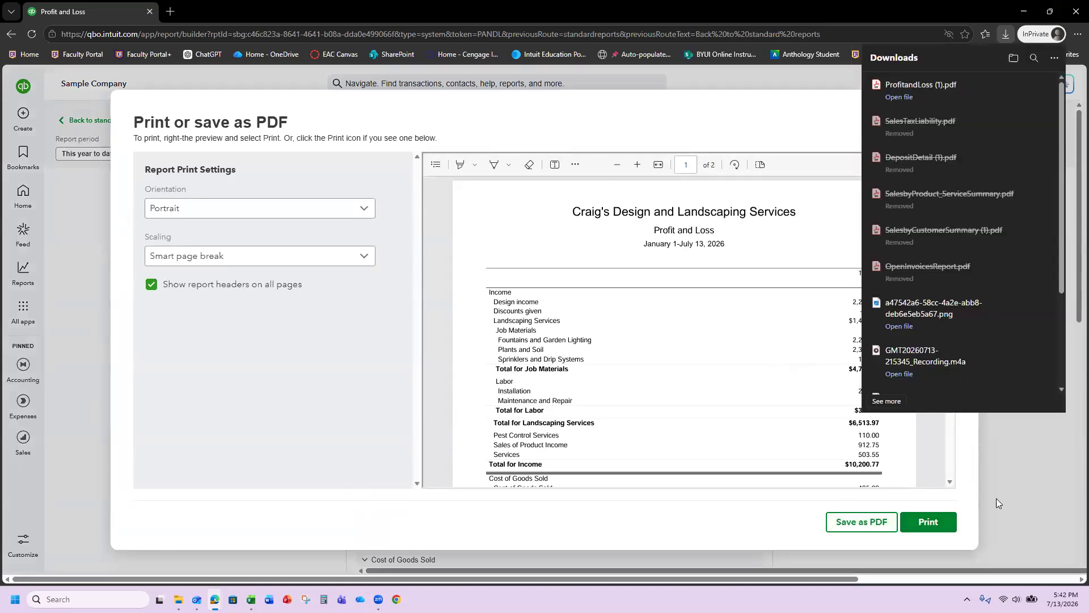
pyautogui.click(977, 507)
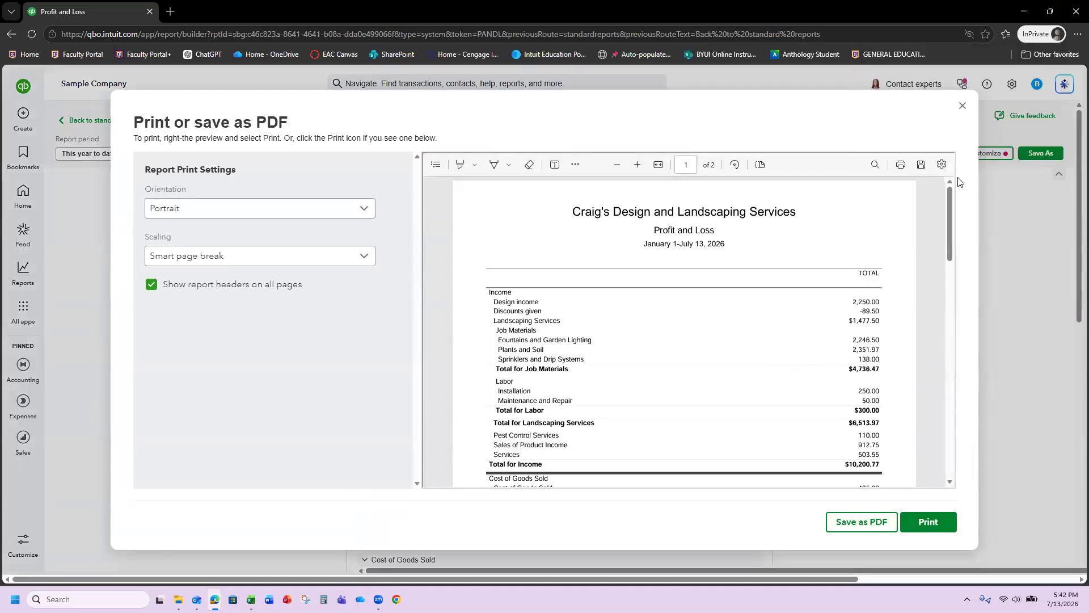
pyautogui.click(961, 107)
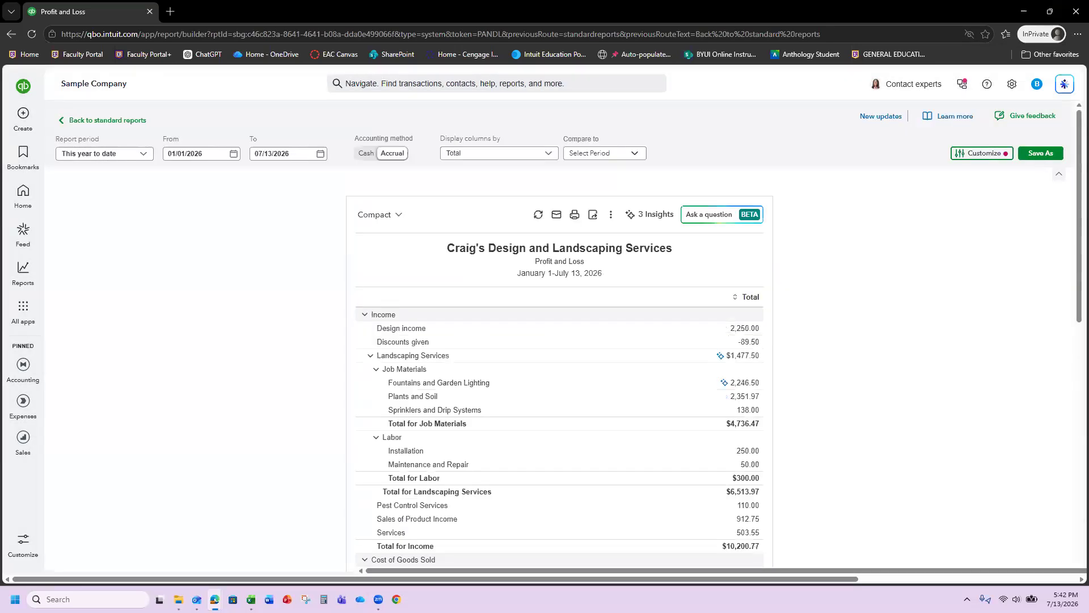